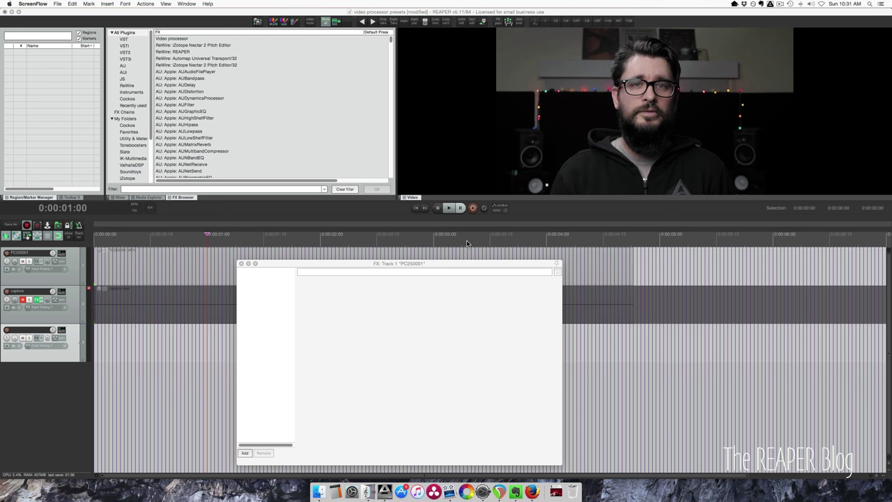
Step: Add a Video processor to the PC250001 track's effects and load the JT: Essential Video Controls preset
{"action": "left_click", "coordinate": [181, 40]}
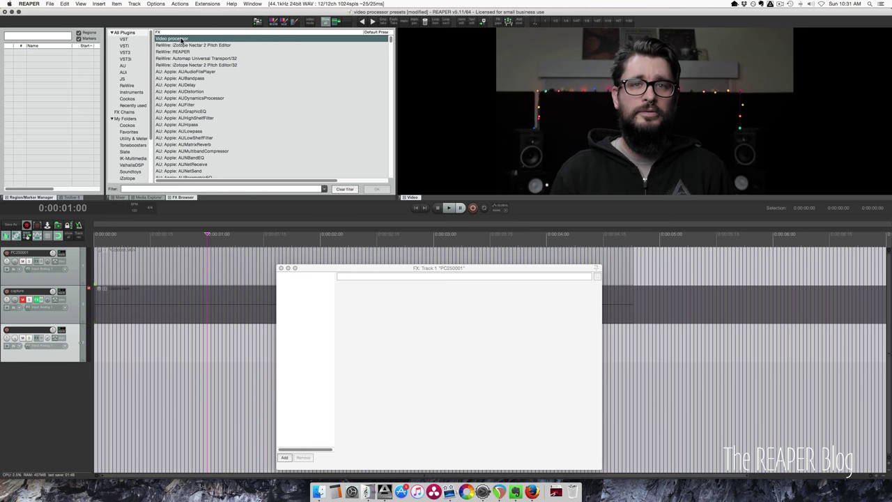
{"action": "left_click_drag", "start_coordinate": [180, 39], "coordinate": [305, 305]}
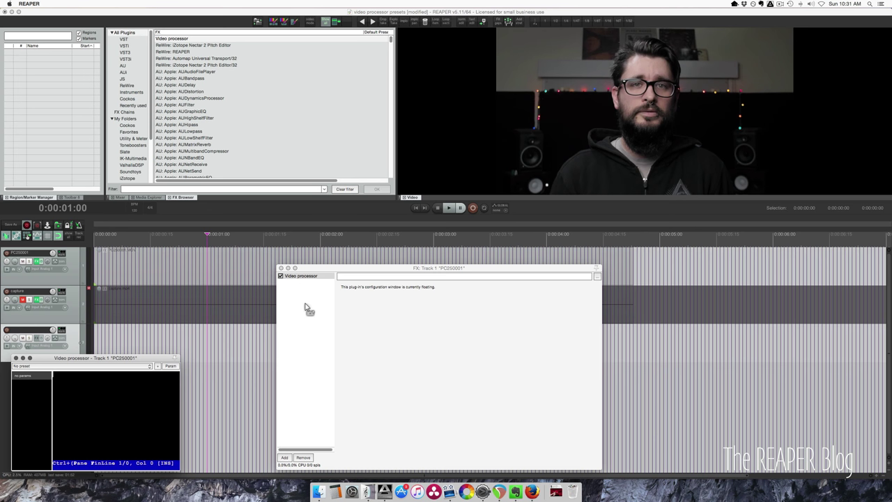
{"action": "double_click", "coordinate": [300, 277]}
{"action": "left_click_drag", "start_coordinate": [366, 269], "coordinate": [384, 249]}
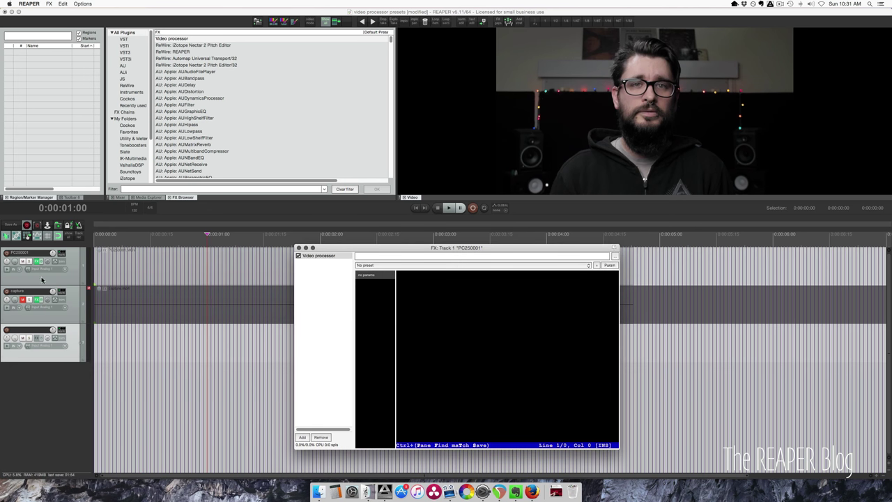
{"action": "left_click", "coordinate": [388, 266]}
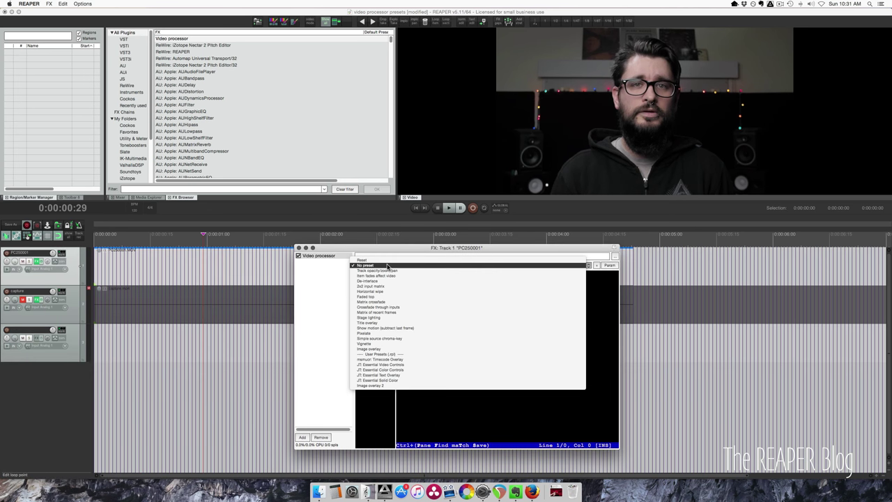
{"action": "left_click", "coordinate": [397, 365]}
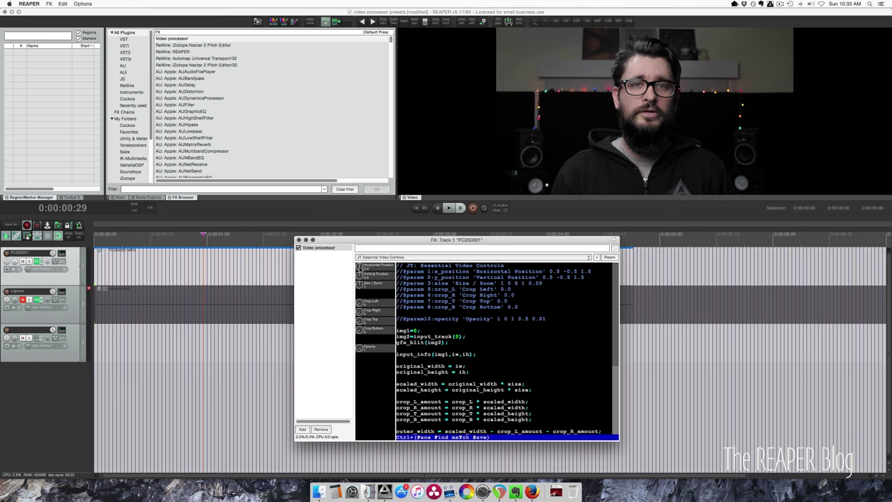
Step: Try out the horizontal position, zoom and left and right crop of the PC250001 video, restoring the defaults
{"action": "mouse_move", "coordinate": [361, 269]}
{"action": "left_mouse_down"}
{"action": "mouse_move", "coordinate": [360, 242]}
{"action": "mouse_move", "coordinate": [361, 296]}
{"action": "mouse_move", "coordinate": [366, 242]}
{"action": "mouse_move", "coordinate": [360, 295]}
{"action": "mouse_move", "coordinate": [361, 258]}
{"action": "left_mouse_up"}
{"action": "double_click", "coordinate": [360, 268]}
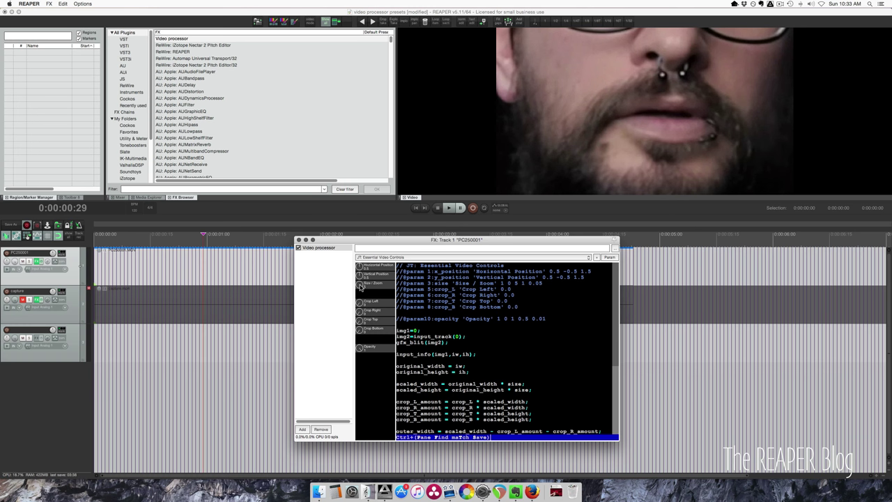
{"action": "double_click", "coordinate": [361, 286]}
{"action": "mouse_move", "coordinate": [359, 304]}
{"action": "left_mouse_down"}
{"action": "mouse_move", "coordinate": [361, 281]}
{"action": "mouse_move", "coordinate": [361, 316]}
{"action": "left_mouse_up"}
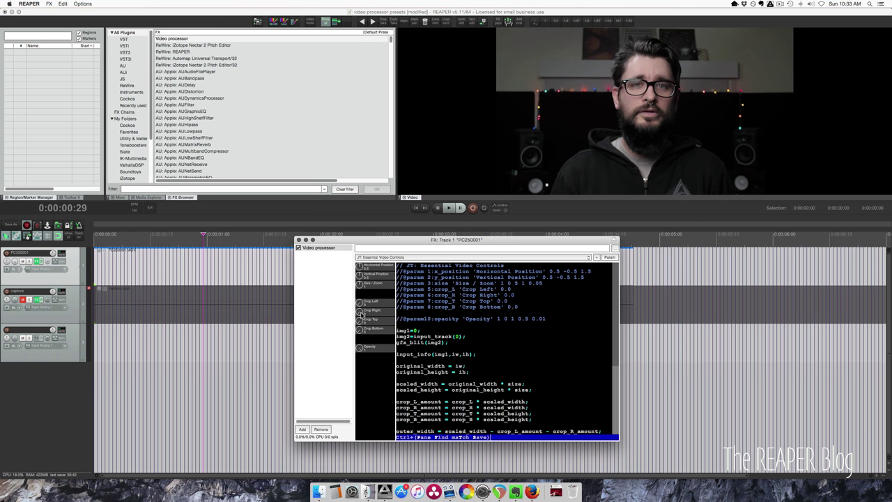
{"action": "mouse_move", "coordinate": [360, 313]}
{"action": "left_mouse_down"}
{"action": "mouse_move", "coordinate": [361, 292]}
{"action": "mouse_move", "coordinate": [365, 376]}
{"action": "mouse_move", "coordinate": [368, 301]}
{"action": "left_mouse_up"}
Step: Unmute the capture track and test the opacity of the PC250001 video with the edit cursor at 0:00:00:22
{"action": "left_click", "coordinate": [23, 300]}
{"action": "left_click_drag", "start_coordinate": [361, 352], "coordinate": [369, 326]}
{"action": "left_click", "coordinate": [177, 306]}
{"action": "left_click", "coordinate": [376, 262]}
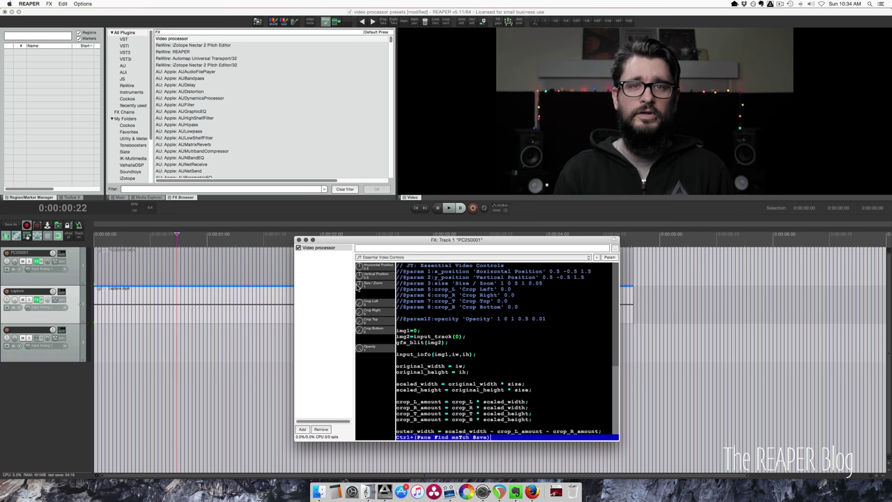
Step: Make the PC250001 video an upper-right inset with size 0.4, horizontal position 0.81 and vertical position 0.2
{"action": "left_click_drag", "start_coordinate": [360, 288], "coordinate": [363, 297]}
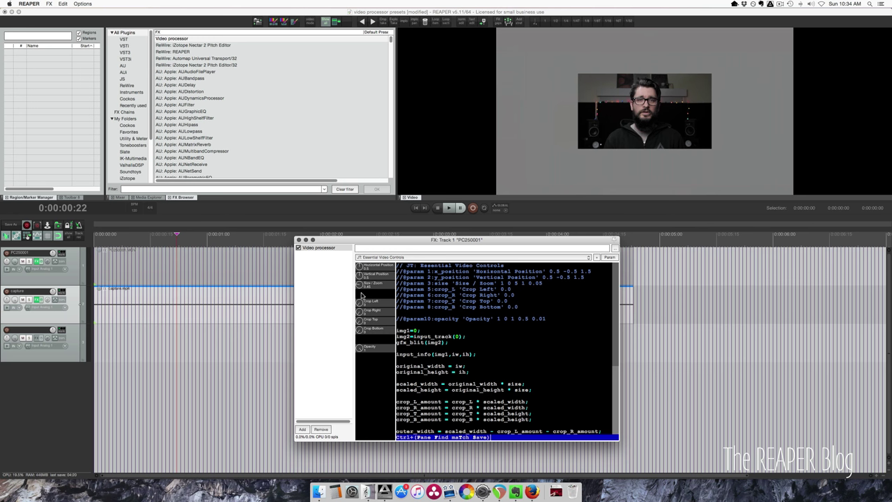
{"action": "left_click_drag", "start_coordinate": [362, 296], "coordinate": [361, 296]}
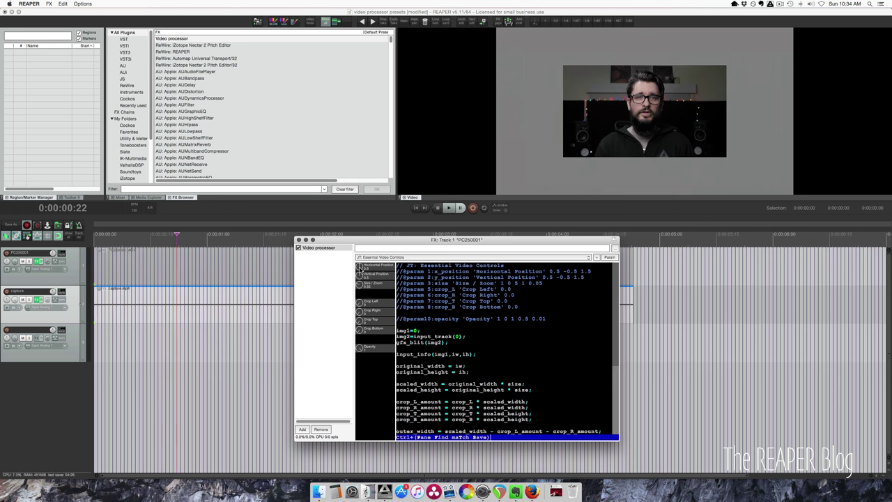
{"action": "mouse_move", "coordinate": [359, 266]}
{"action": "left_mouse_down"}
{"action": "mouse_move", "coordinate": [360, 293]}
{"action": "mouse_move", "coordinate": [362, 265]}
{"action": "mouse_move", "coordinate": [361, 279]}
{"action": "left_mouse_up"}
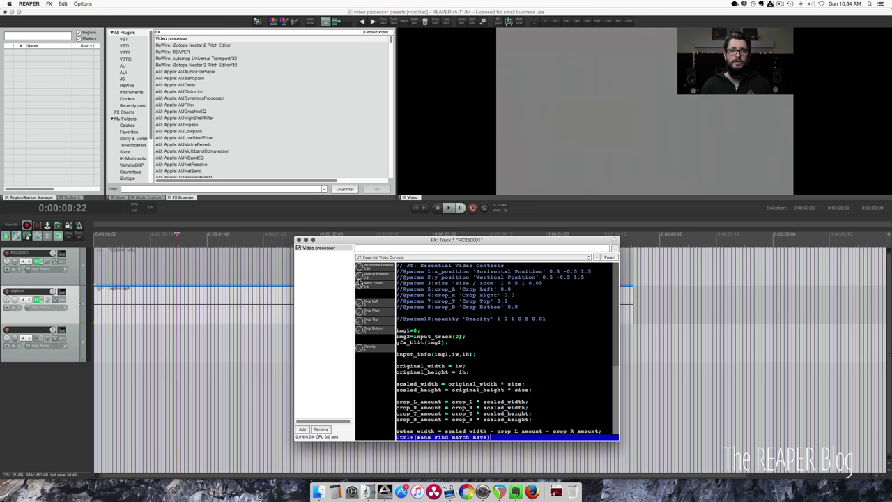
Step: Remove the essential video controls and solid color effects from the capture track's effects chain
{"action": "left_click", "coordinate": [39, 299]}
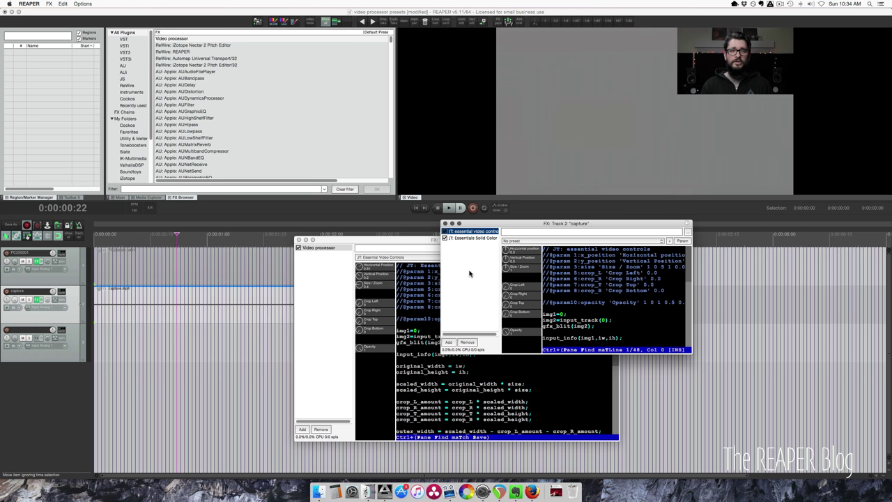
{"action": "left_click", "coordinate": [467, 342]}
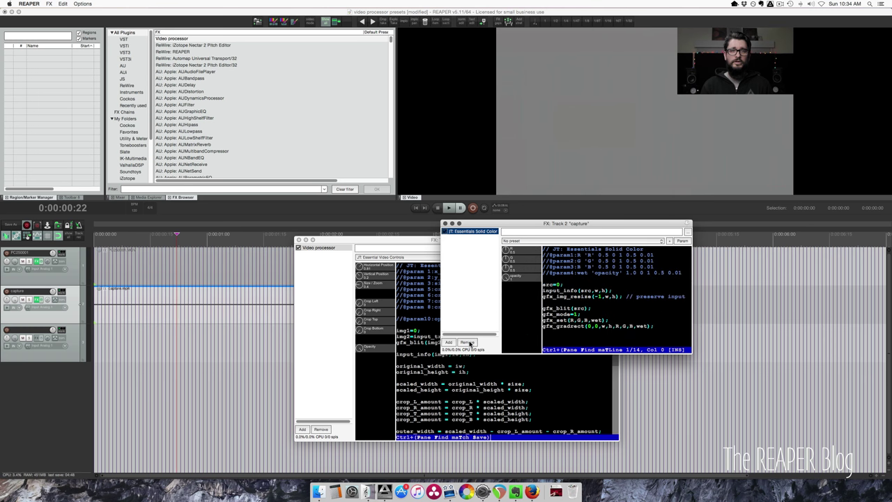
{"action": "left_click", "coordinate": [467, 343]}
{"action": "left_click", "coordinate": [444, 224]}
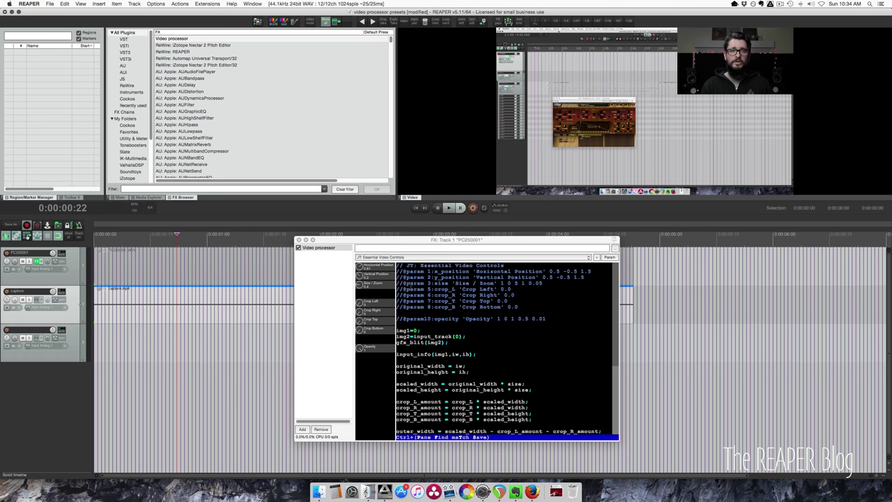
Step: Restore the PC250001 video's default position and size, and crop its left and right sides by 0.25 each
{"action": "left_click_drag", "start_coordinate": [428, 242], "coordinate": [434, 234]}
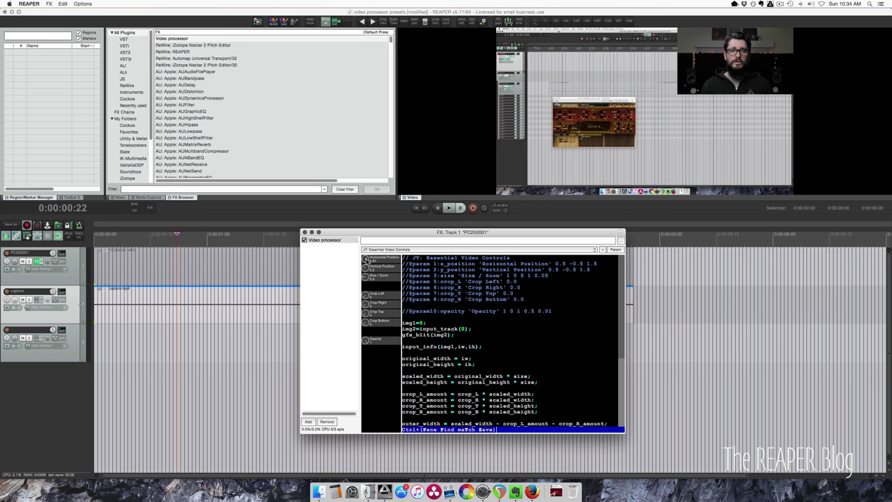
{"action": "left_click_drag", "start_coordinate": [366, 260], "coordinate": [366, 267]}
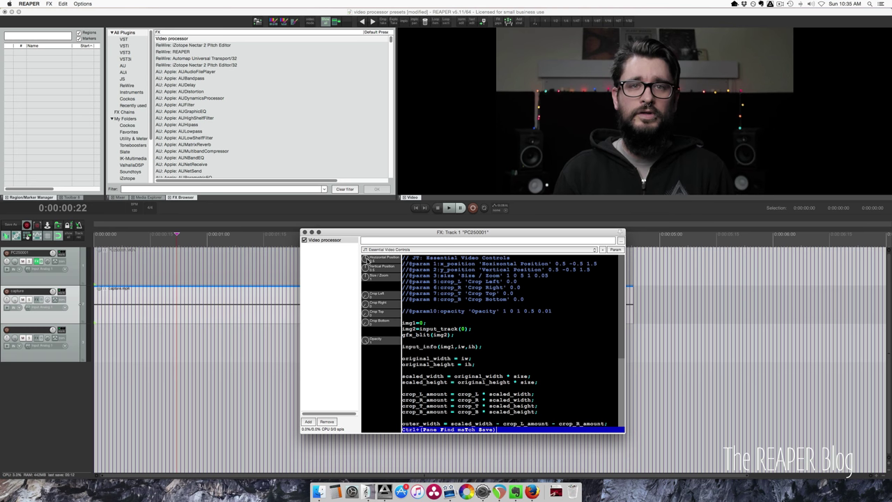
{"action": "mouse_move", "coordinate": [366, 259]}
{"action": "left_mouse_down"}
{"action": "mouse_move", "coordinate": [365, 242]}
{"action": "mouse_move", "coordinate": [366, 260]}
{"action": "left_mouse_up"}
{"action": "left_click_drag", "start_coordinate": [366, 297], "coordinate": [368, 277]}
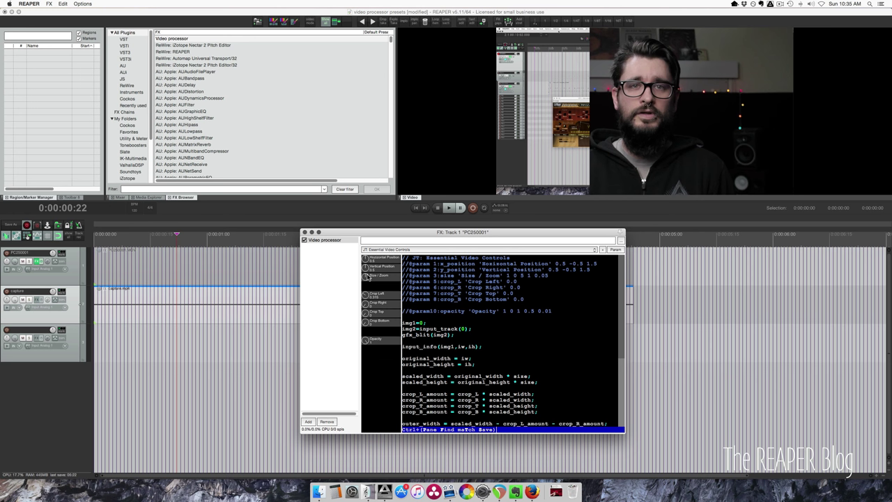
{"action": "mouse_move", "coordinate": [368, 281]}
{"action": "left_mouse_down"}
{"action": "mouse_move", "coordinate": [368, 300]}
{"action": "mouse_move", "coordinate": [367, 292]}
{"action": "left_mouse_up"}
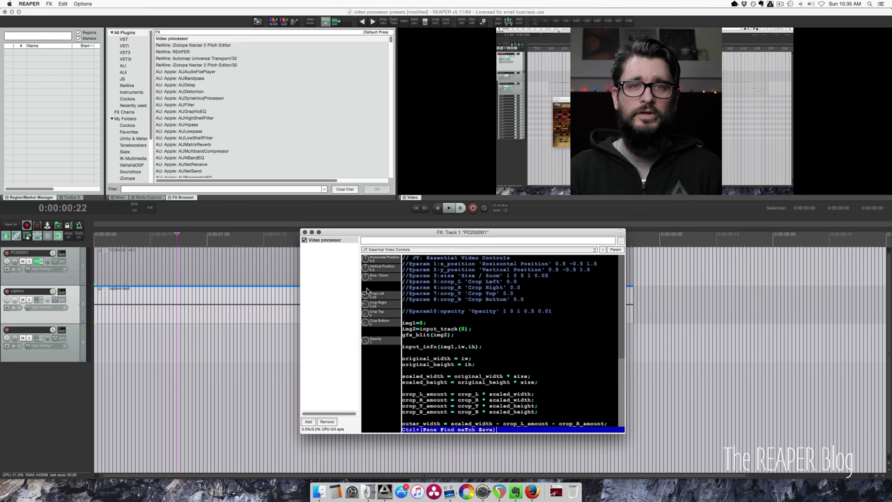
{"action": "left_click_drag", "start_coordinate": [368, 292], "coordinate": [368, 290]}
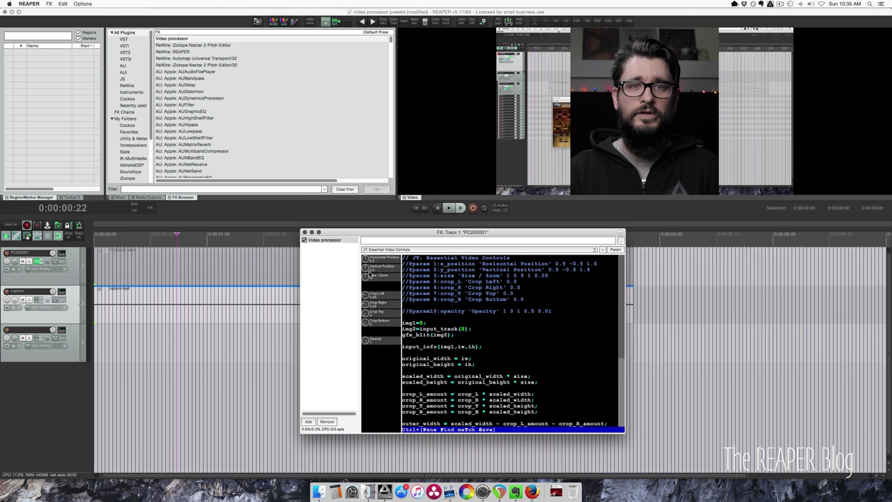
Step: Shift the cropped PC250001 video into the right half of the frame with horizontal position 0.75
{"action": "left_click_drag", "start_coordinate": [366, 260], "coordinate": [365, 249]}
{"action": "scroll", "coordinate": [365, 250], "scroll_direction": "down", "scroll_amount": 5}
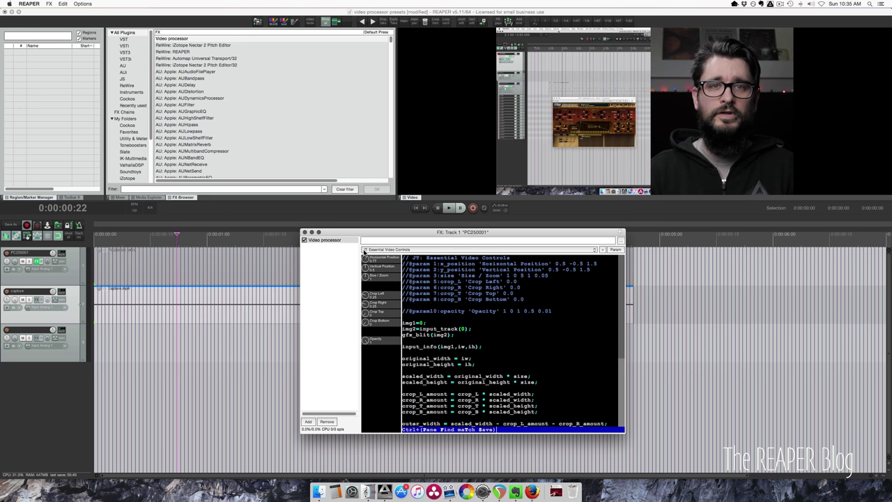
{"action": "scroll", "coordinate": [364, 250], "scroll_direction": "down", "scroll_amount": 2}
{"action": "scroll", "coordinate": [364, 252], "scroll_direction": "down", "scroll_amount": 1}
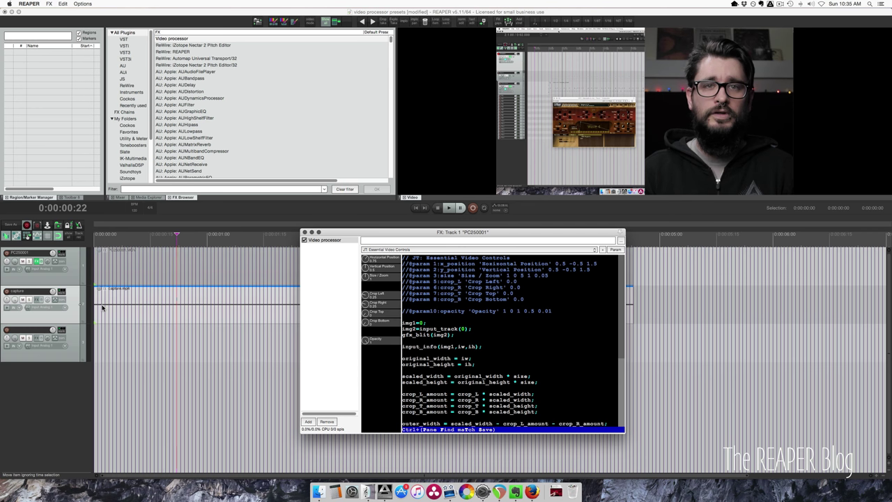
Step: Copy the PC250001 track's video processor to the capture track and lower its horizontal position to shift that picture left
{"action": "left_click", "coordinate": [322, 241]}
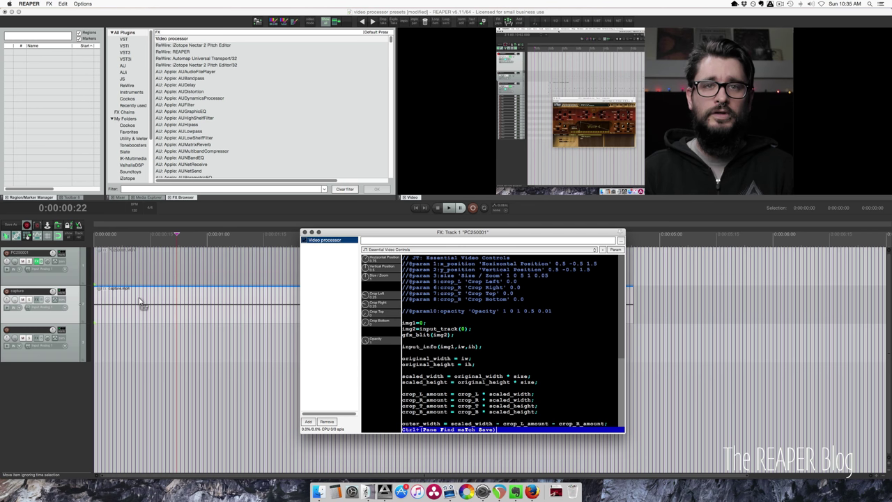
{"action": "left_click_drag", "start_coordinate": [139, 300], "coordinate": [75, 309]}
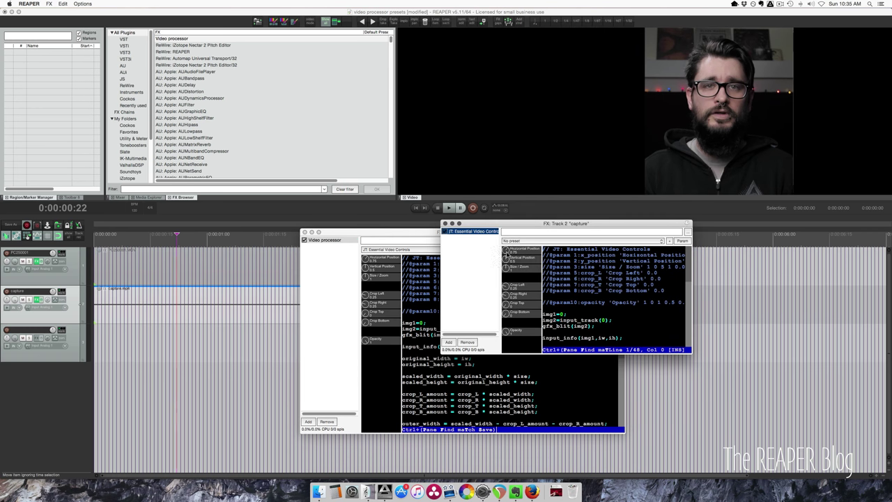
{"action": "left_click", "coordinate": [507, 249]}
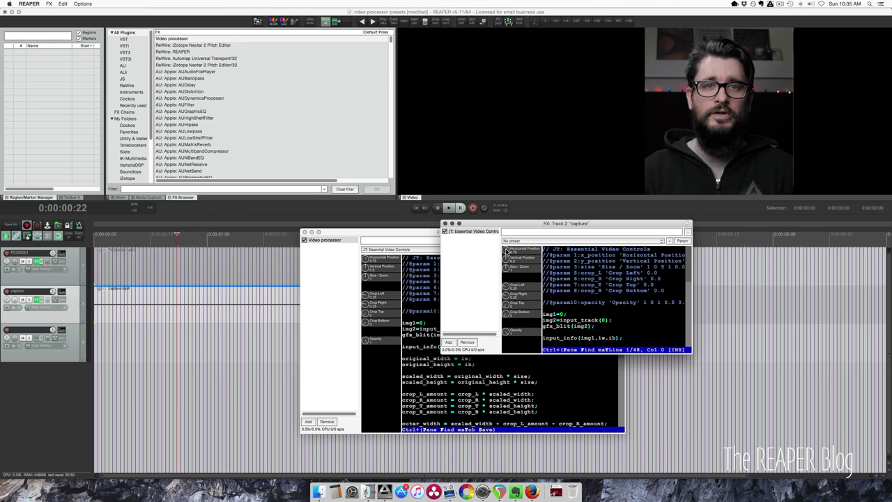
{"action": "left_click_drag", "start_coordinate": [506, 251], "coordinate": [511, 271]}
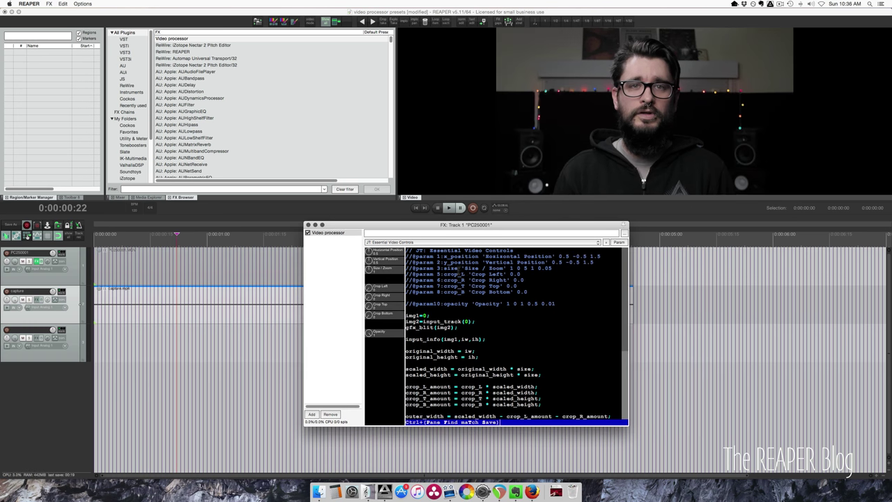
Step: Browse the video processor presets and try zooming in on the PC250001 video, restoring the default size
{"action": "left_click", "coordinate": [387, 243]}
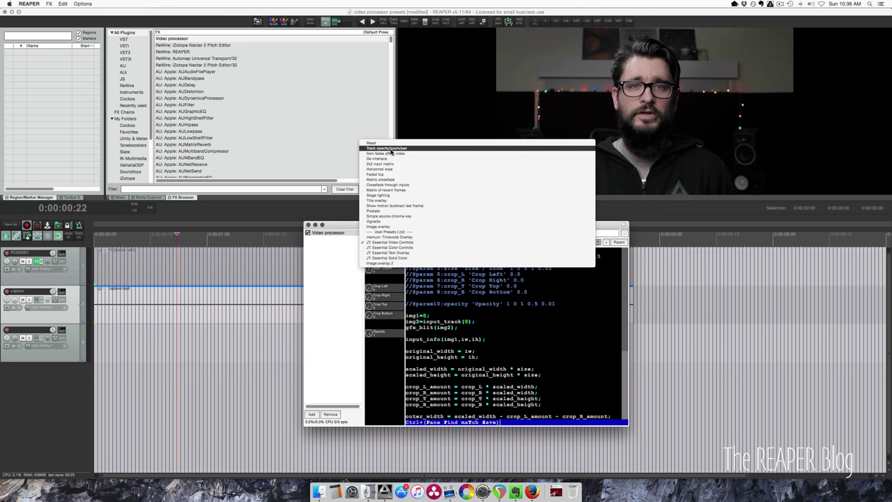
{"action": "left_click", "coordinate": [395, 348]}
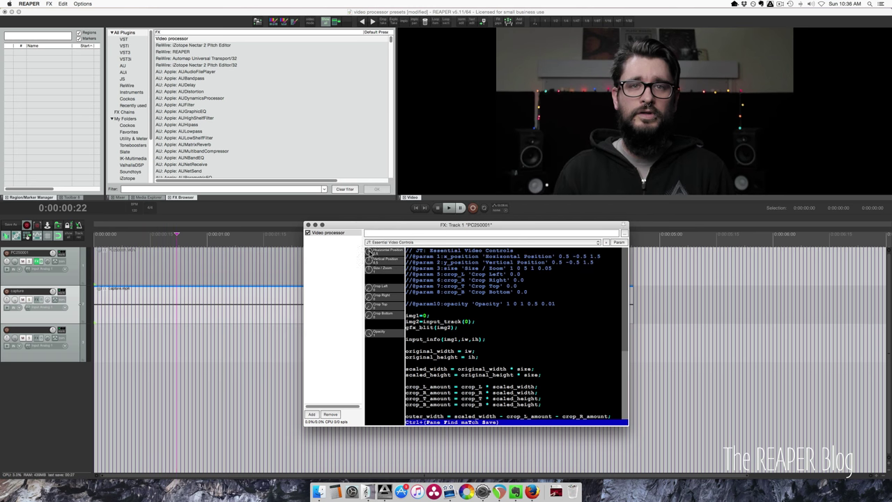
{"action": "mouse_move", "coordinate": [371, 252]}
{"action": "left_mouse_down"}
{"action": "mouse_move", "coordinate": [374, 291]}
{"action": "mouse_move", "coordinate": [370, 251]}
{"action": "left_mouse_up"}
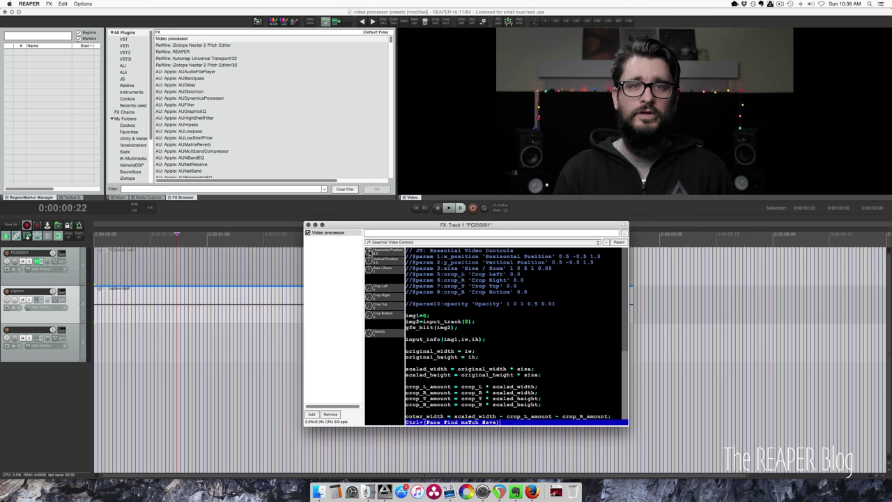
{"action": "left_click_drag", "start_coordinate": [370, 270], "coordinate": [370, 245]}
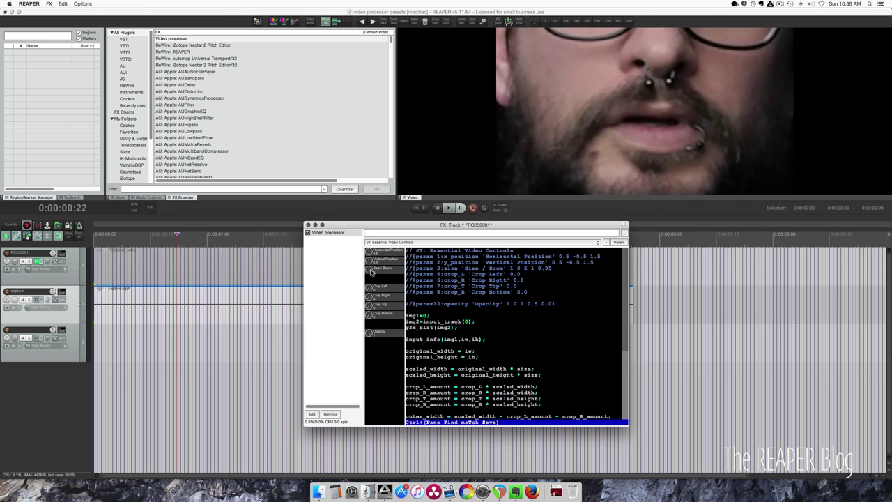
{"action": "double_click", "coordinate": [370, 270]}
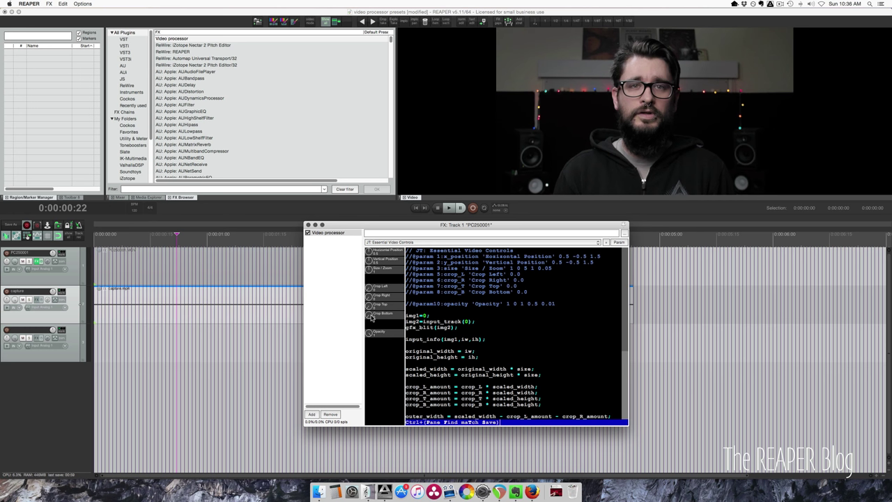
Step: Load the JT: Essential Color Controls preset on the PC250001 track and try out its saturation and contrast controls
{"action": "left_click", "coordinate": [395, 243]}
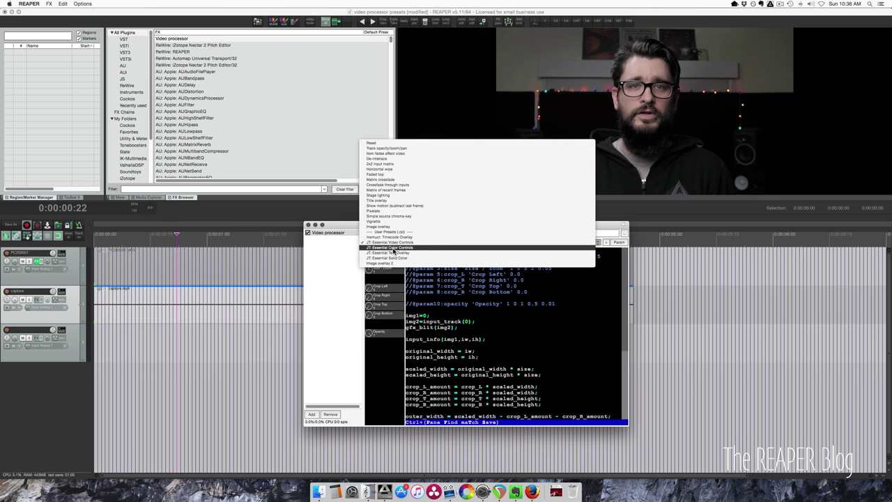
{"action": "left_click", "coordinate": [393, 249]}
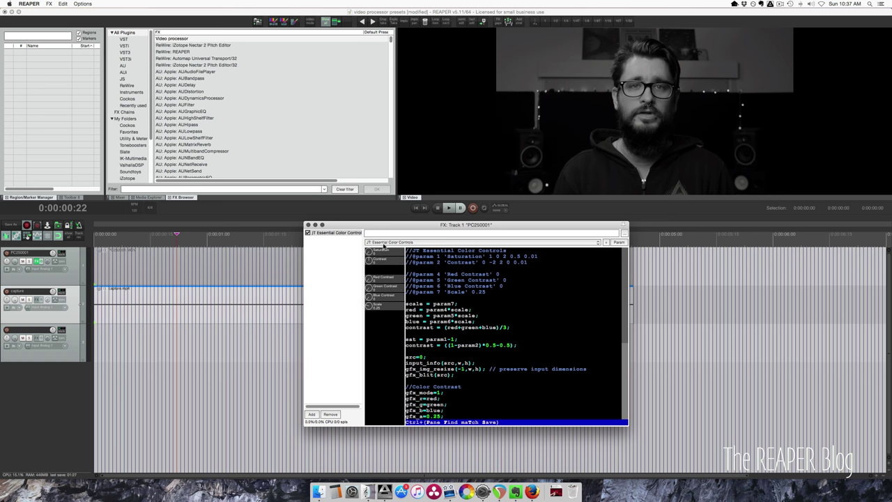
{"action": "double_click", "coordinate": [370, 253]}
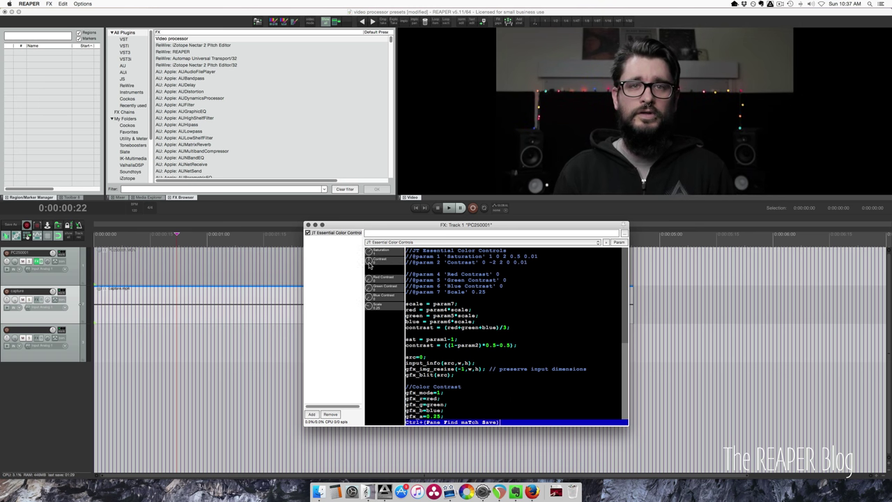
{"action": "left_click_drag", "start_coordinate": [368, 262], "coordinate": [377, 225]}
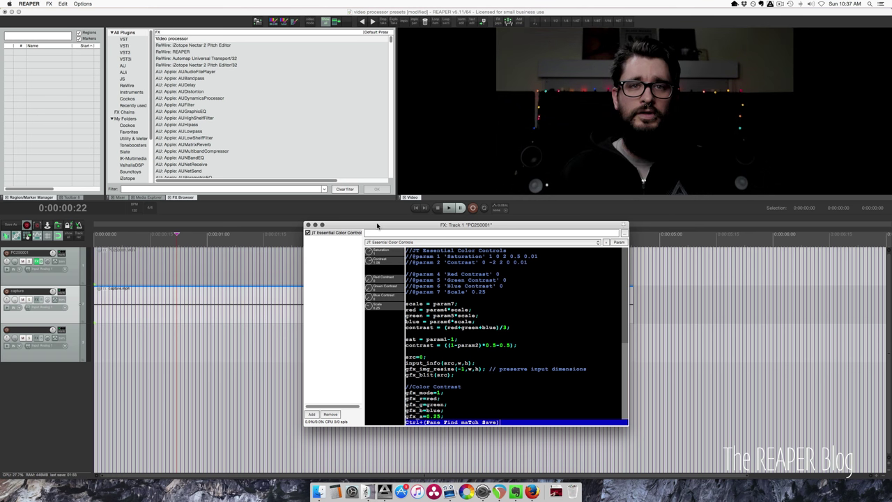
{"action": "double_click", "coordinate": [370, 262]}
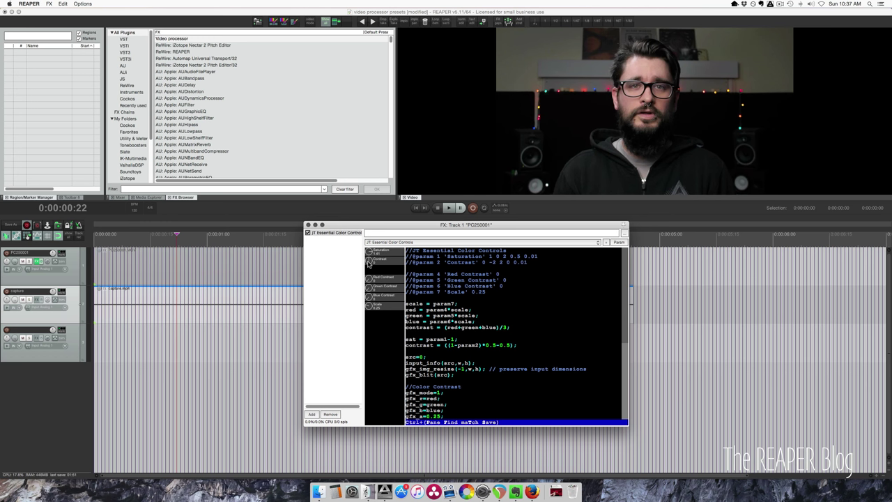
Step: Try lowering the contrast of the PC250001 picture to about -0.6 and readjust its saturation
{"action": "left_click_drag", "start_coordinate": [368, 262], "coordinate": [369, 272]}
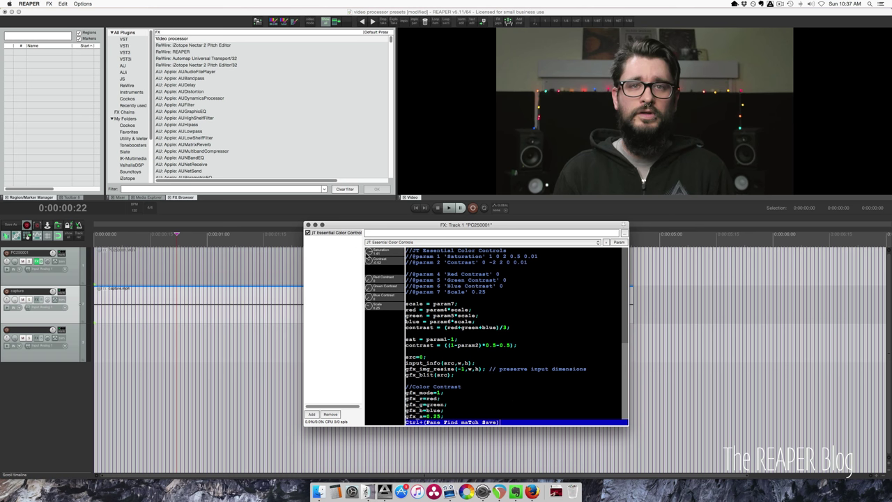
{"action": "mouse_move", "coordinate": [368, 261]}
{"action": "left_mouse_down"}
{"action": "mouse_move", "coordinate": [376, 302]}
{"action": "mouse_move", "coordinate": [371, 259]}
{"action": "left_mouse_up"}
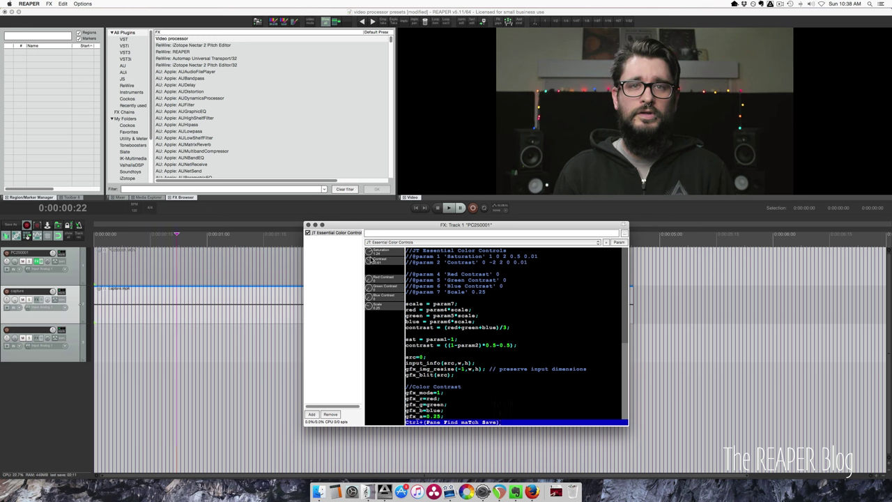
{"action": "left_click_drag", "start_coordinate": [372, 259], "coordinate": [370, 255]}
Step: Try tinting the PC250001 picture with the red, green and blue contrast controls and compare it with the effect bypassed
{"action": "left_click_drag", "start_coordinate": [372, 282], "coordinate": [380, 190]}
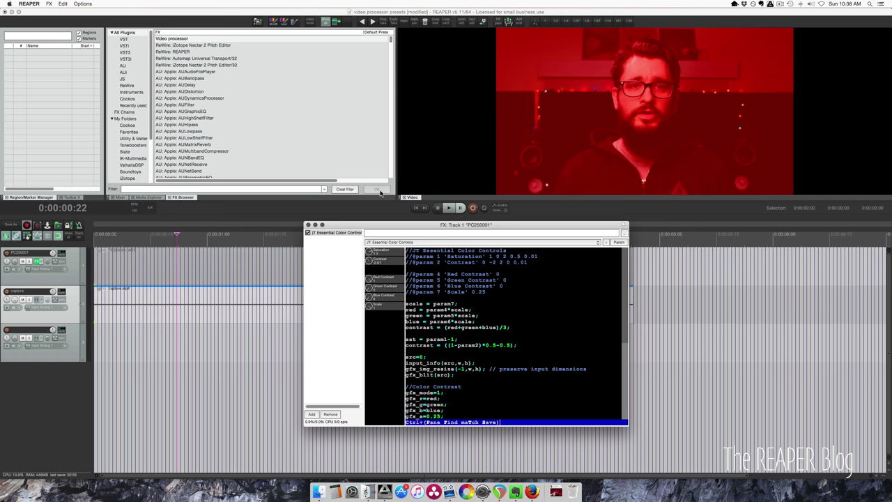
{"action": "left_click_drag", "start_coordinate": [371, 290], "coordinate": [357, 174]}
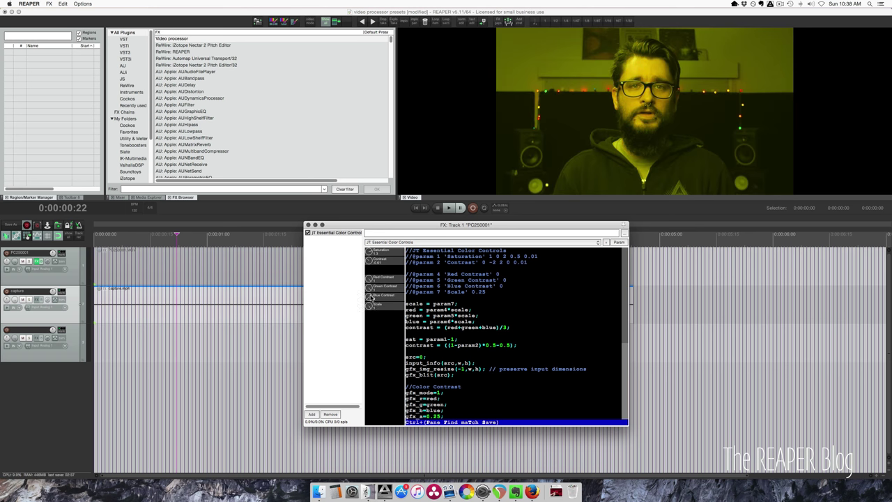
{"action": "left_click_drag", "start_coordinate": [371, 298], "coordinate": [386, 149]}
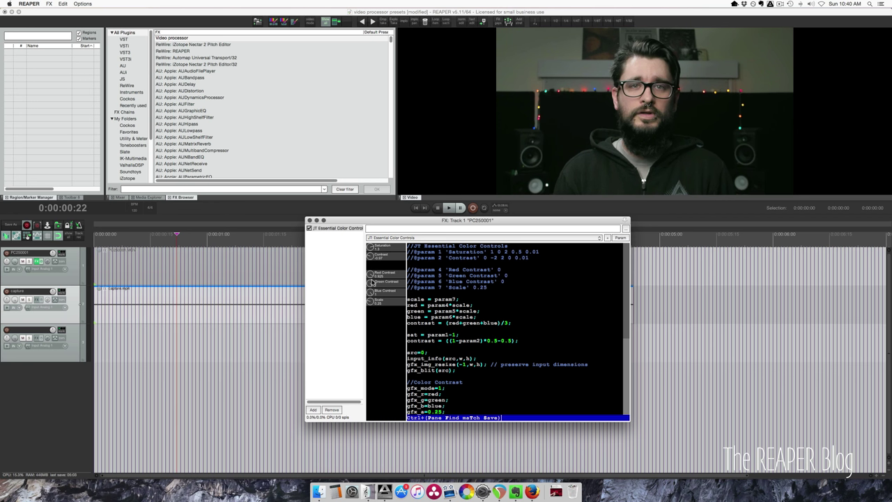
{"action": "left_click_drag", "start_coordinate": [373, 281], "coordinate": [371, 288]}
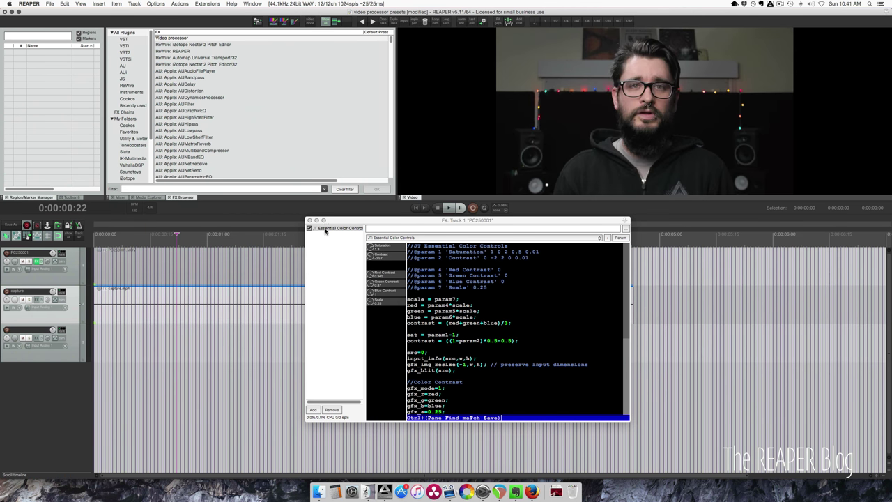
{"action": "left_click", "coordinate": [309, 230]}
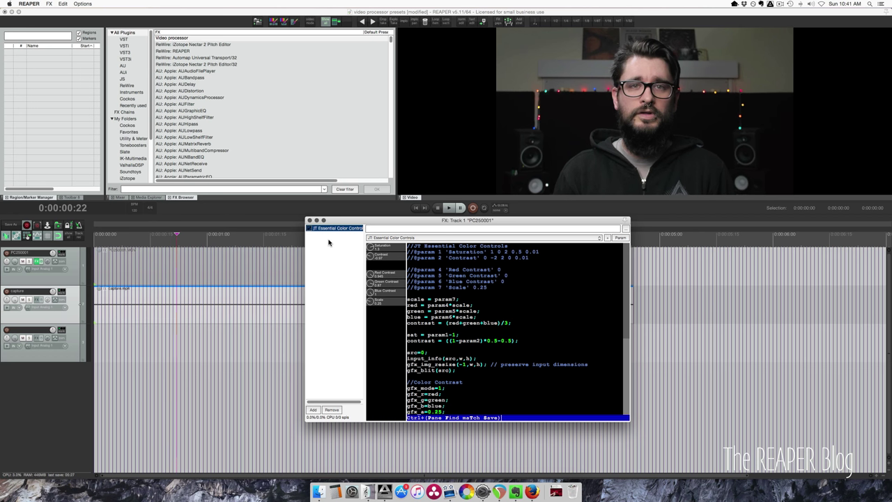
Step: Load the JT: Essential Text Overlay preset on the PC250001 track and look over its code
{"action": "left_click", "coordinate": [395, 239]}
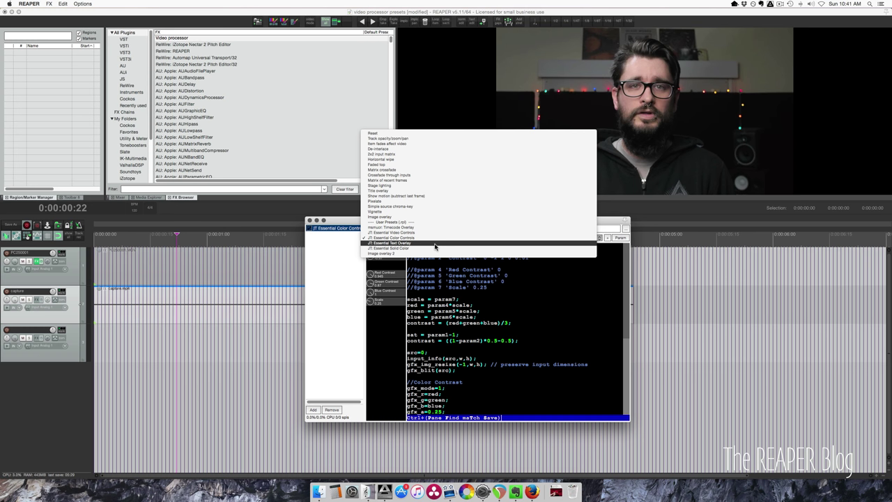
{"action": "left_click", "coordinate": [434, 243]}
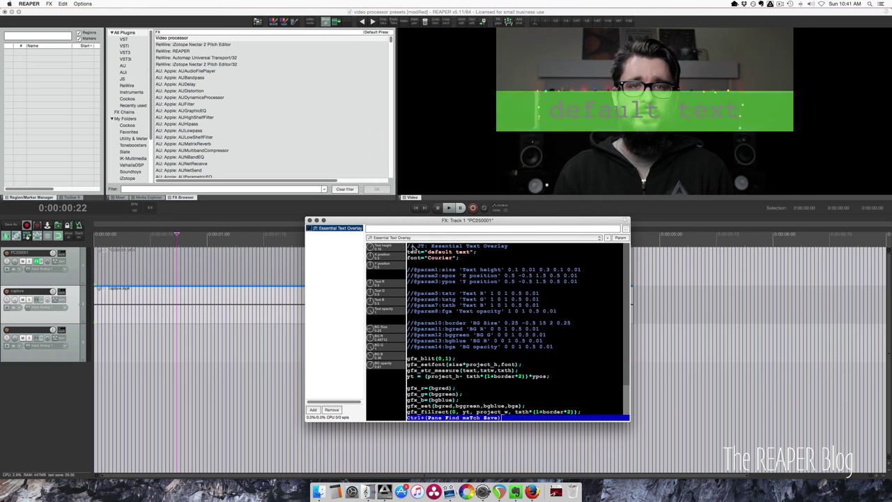
{"action": "left_click_drag", "start_coordinate": [412, 248], "coordinate": [530, 363]}
{"action": "left_click", "coordinate": [589, 317]}
{"action": "left_click_drag", "start_coordinate": [464, 258], "coordinate": [405, 255]}
{"action": "left_click", "coordinate": [466, 261]}
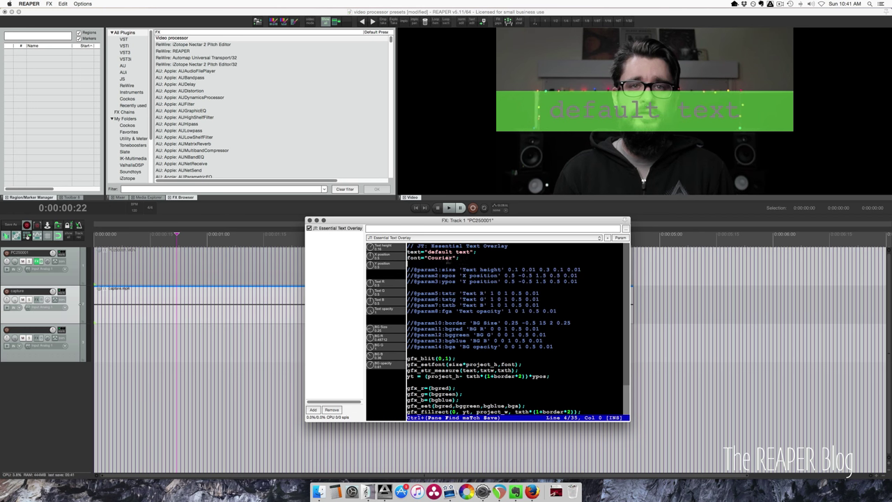
Step: Add a second line reading "more" to the overlay's default text and save the code to update the picture
{"action": "left_click_drag", "start_coordinate": [428, 252], "coordinate": [471, 253]}
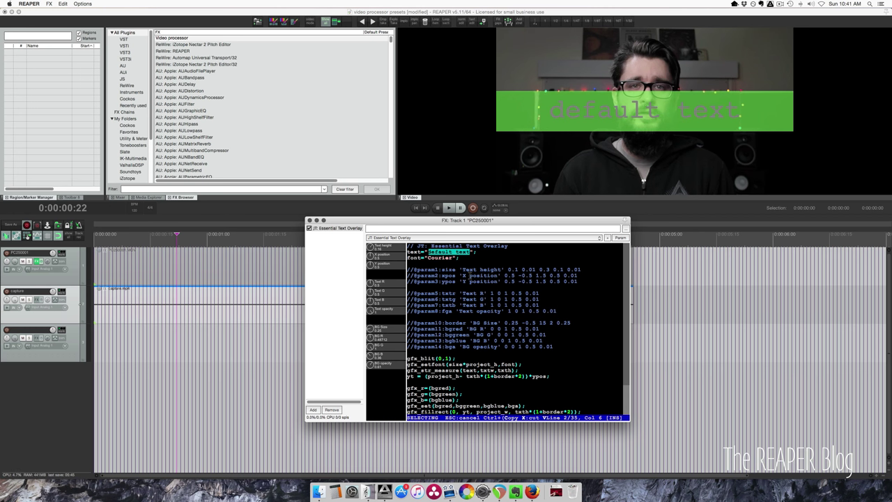
{"action": "left_click", "coordinate": [472, 252]}
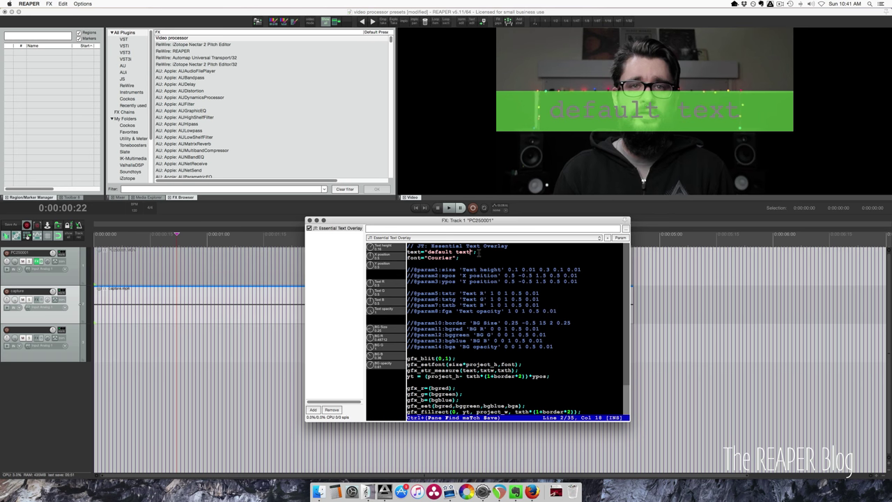
{"action": "key", "text": "Return"}
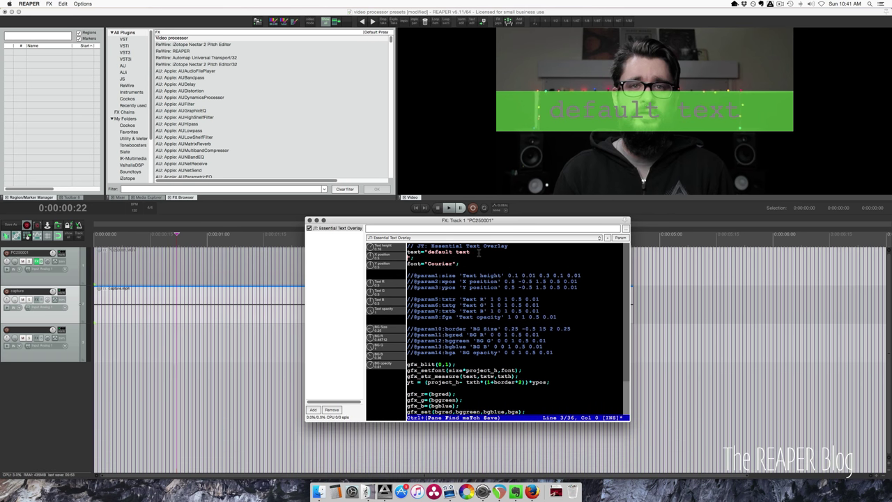
{"action": "type", "text": "more"}
{"action": "key", "text": "super"}
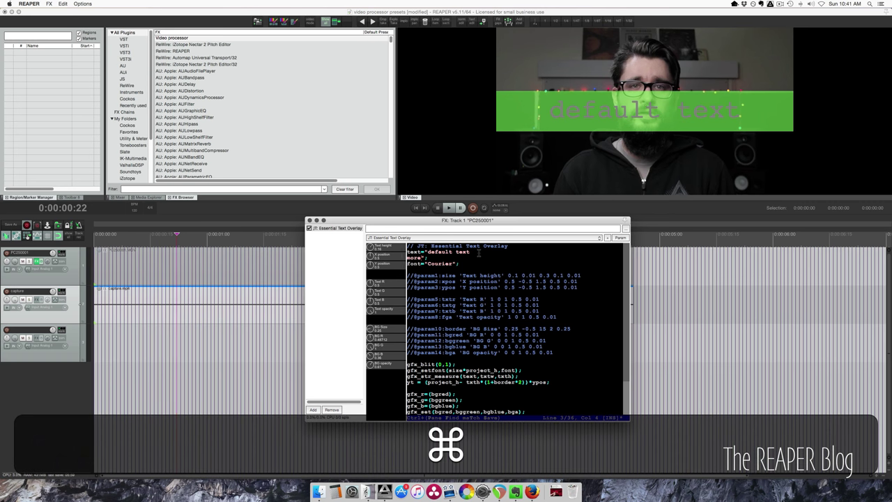
{"action": "key", "text": "super+s"}
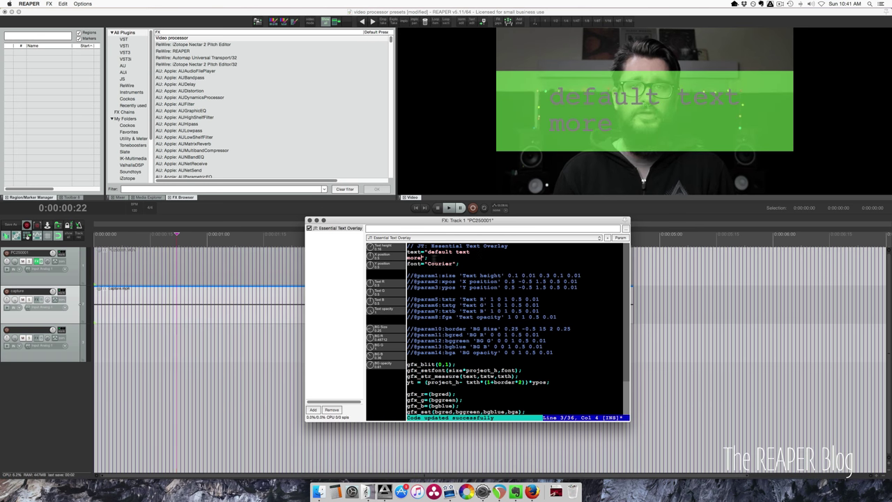
Step: Indent the overlay's second line "more" to centre it under the first line and save the code
{"action": "key", "text": "Left"}
{"action": "key", "text": "Left"}
{"action": "key", "text": "Left"}
{"action": "key", "text": "Left"}
{"action": "key", "text": "ctrl"}
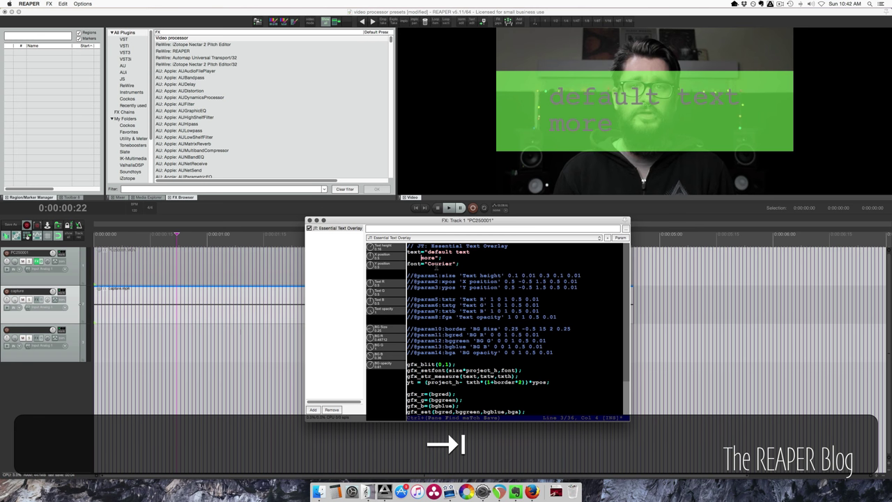
{"action": "left_click", "coordinate": [507, 259]}
{"action": "key", "text": "super+s"}
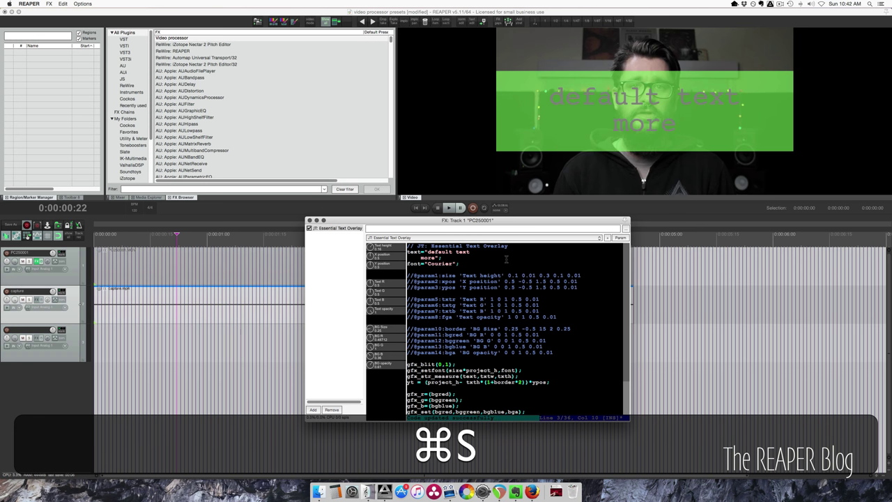
Step: Change the overlay font in the code from Courier to Gill Sans Bold and save the code
{"action": "left_click_drag", "start_coordinate": [428, 264], "coordinate": [456, 264]}
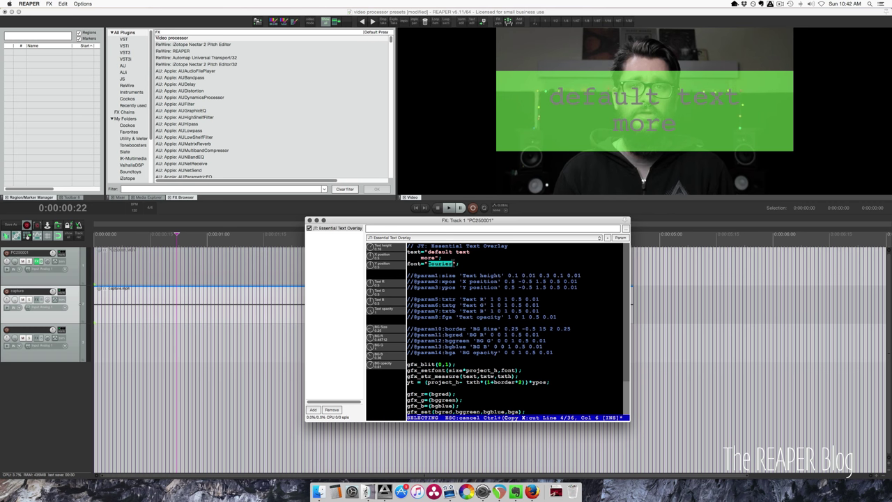
{"action": "type", "text": "Gill S"}
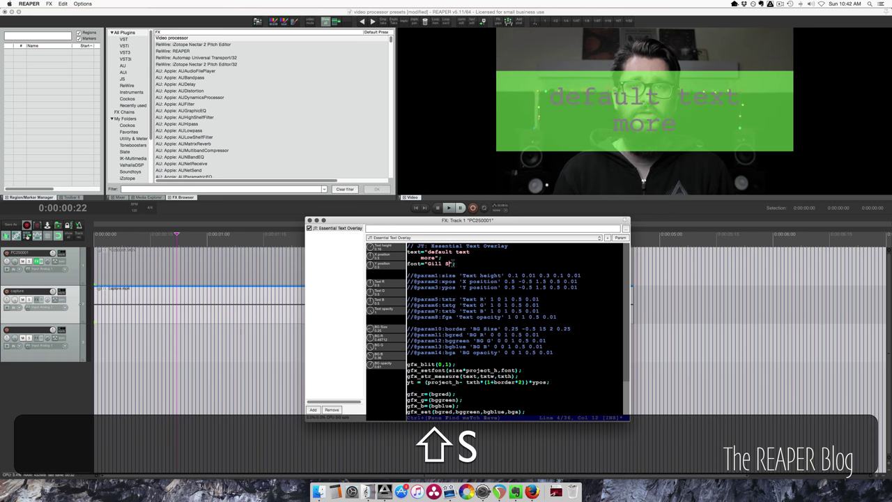
{"action": "type", "text": "ans B"}
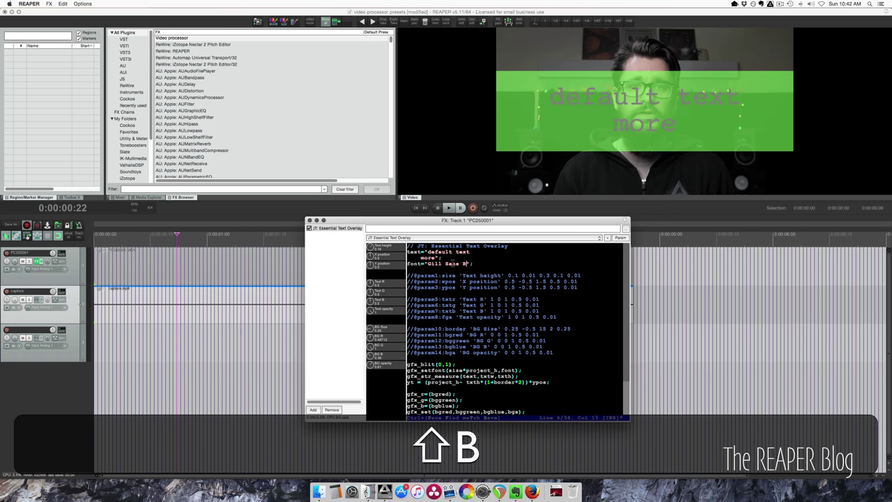
{"action": "type", "text": "old"}
{"action": "key", "text": "super+d"}
{"action": "key", "text": "super+s"}
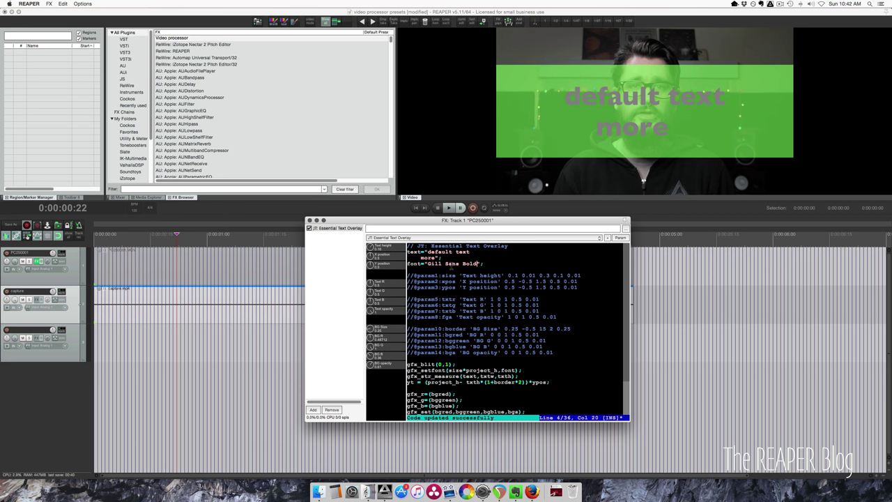
Step: Highlight the text and font definitions in the code and make the effect window narrower
{"action": "left_click_drag", "start_coordinate": [486, 264], "coordinate": [383, 251]}
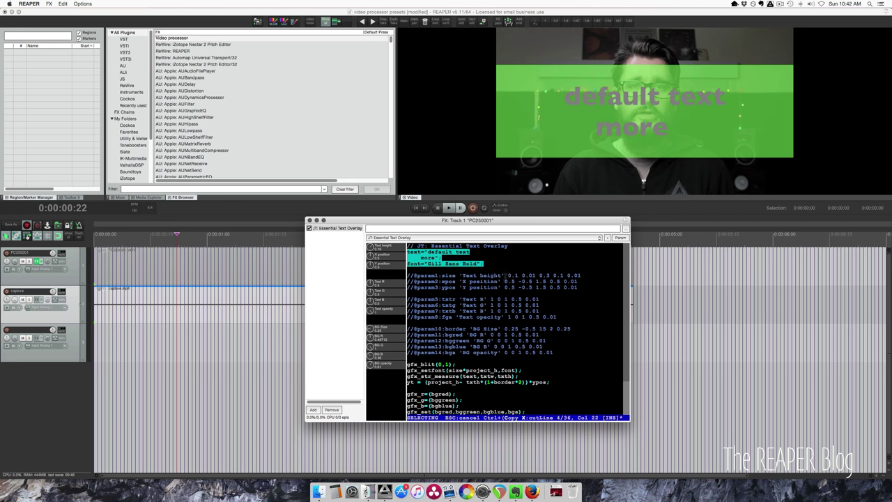
{"action": "left_click", "coordinate": [448, 270]}
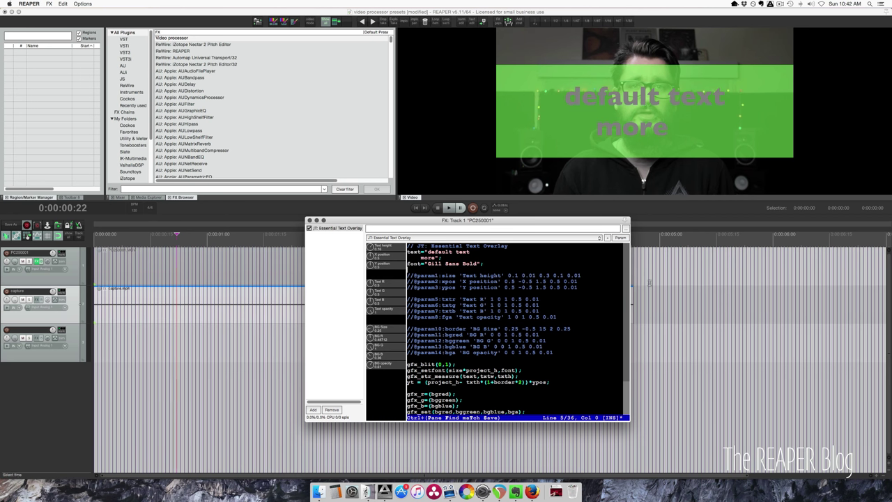
{"action": "left_click_drag", "start_coordinate": [631, 277], "coordinate": [444, 277]}
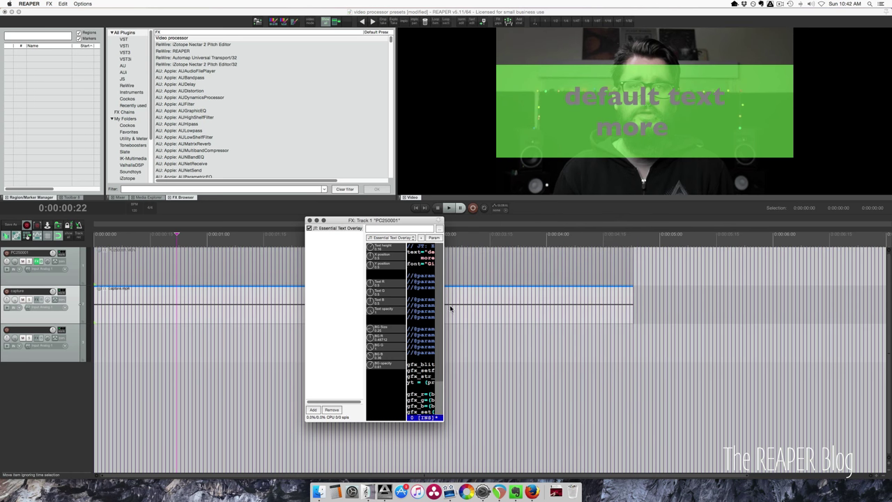
{"action": "left_click_drag", "start_coordinate": [444, 305], "coordinate": [572, 305]}
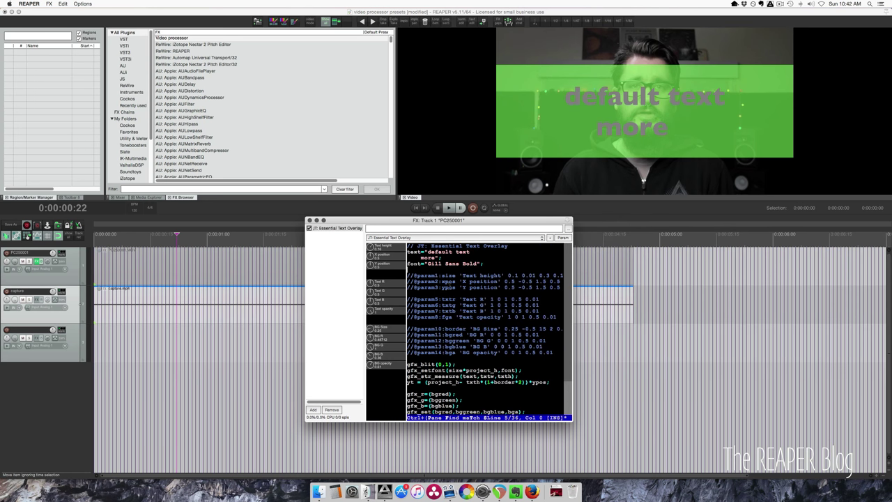
Step: Set the overlay's text height to 0.1 and try its X and Y position controls, keeping both at 0.5
{"action": "left_click_drag", "start_coordinate": [378, 247], "coordinate": [379, 269]}
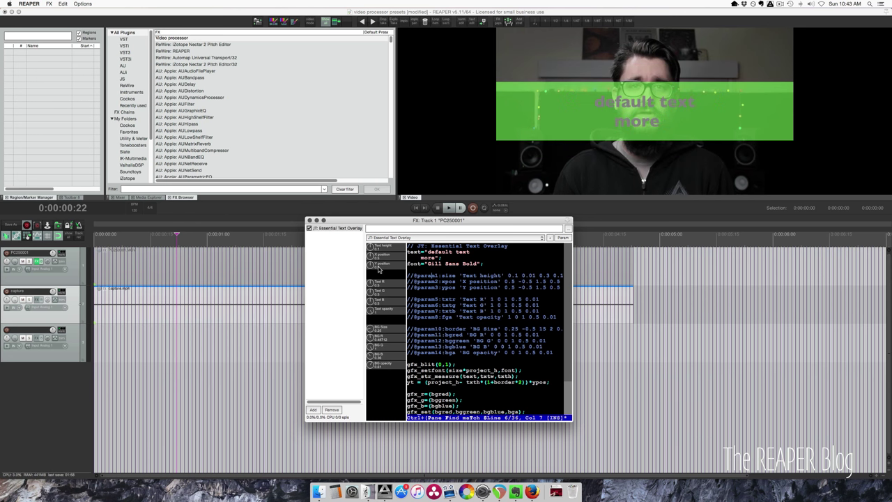
{"action": "scroll", "coordinate": [372, 249], "scroll_direction": "up", "scroll_amount": 5}
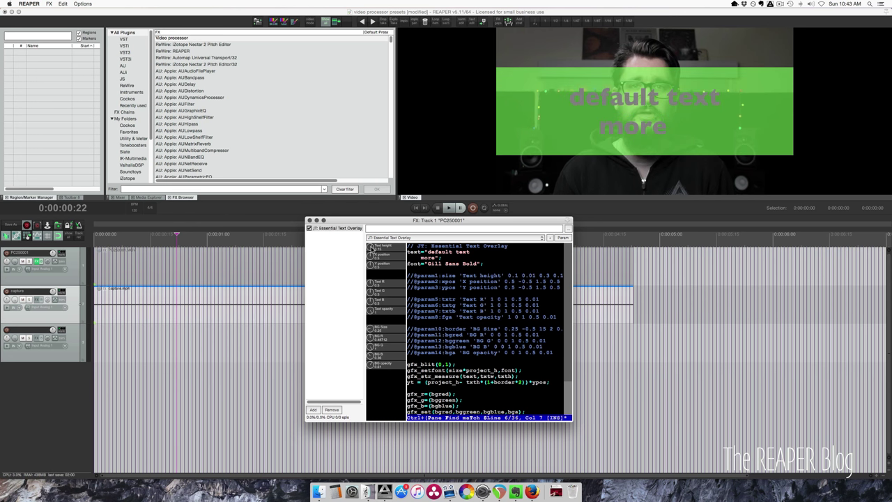
{"action": "scroll", "coordinate": [370, 248], "scroll_direction": "down", "scroll_amount": 3}
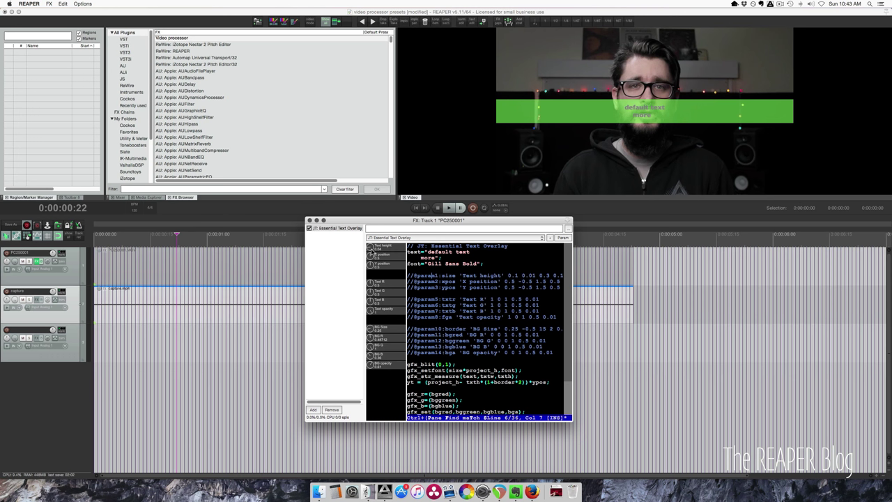
{"action": "scroll", "coordinate": [370, 249], "scroll_direction": "up", "scroll_amount": 2}
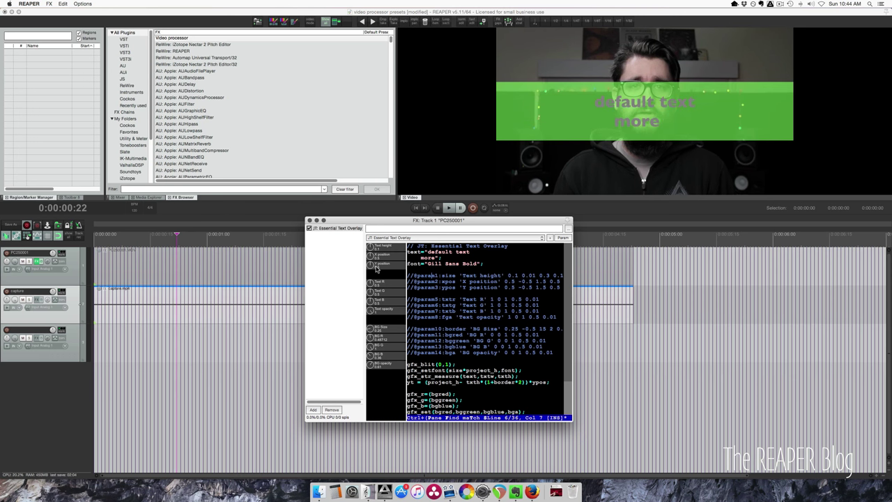
{"action": "left_click_drag", "start_coordinate": [371, 257], "coordinate": [372, 278]}
{"action": "scroll", "coordinate": [373, 257], "scroll_direction": "up", "scroll_amount": 4}
Step: Try red, magenta and white for the overlay text, then make it black with red, green and blue at 0
{"action": "left_click_drag", "start_coordinate": [370, 282], "coordinate": [384, 284]}
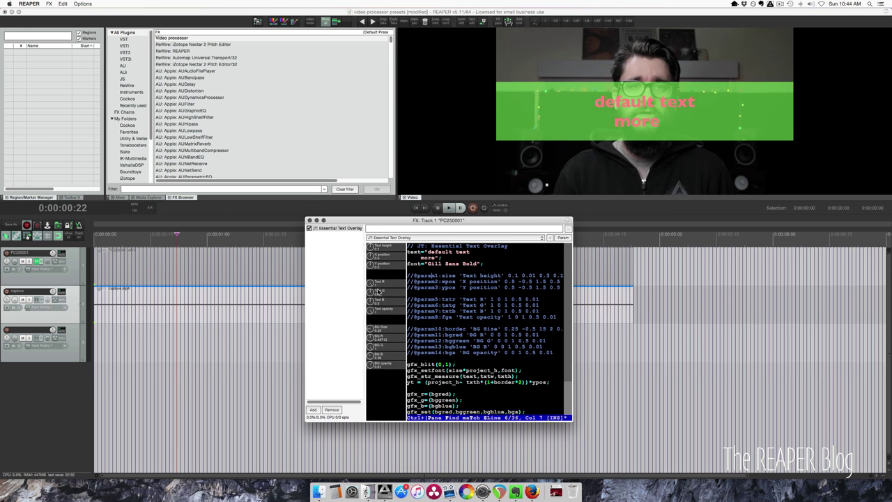
{"action": "left_click_drag", "start_coordinate": [372, 294], "coordinate": [377, 385]}
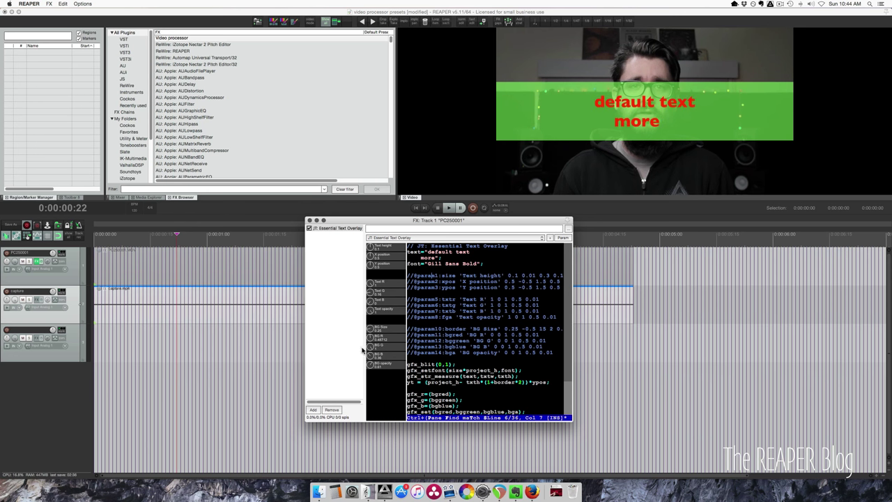
{"action": "left_click_drag", "start_coordinate": [374, 306], "coordinate": [380, 300]}
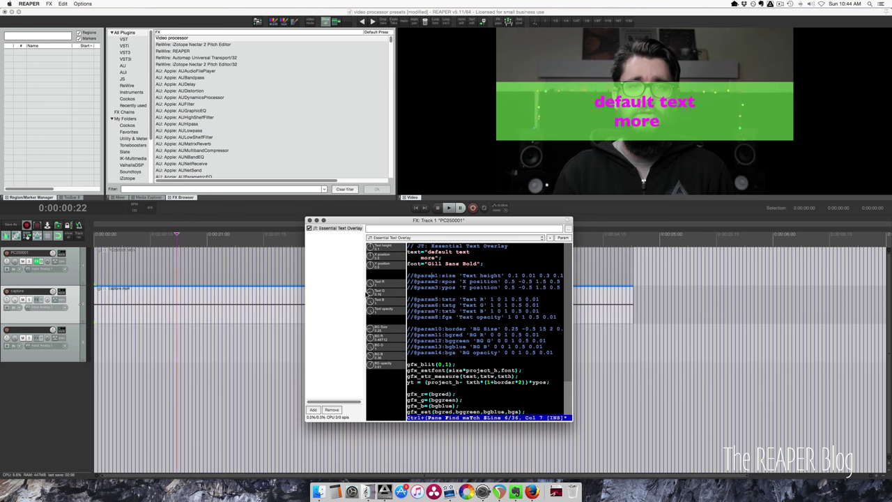
{"action": "double_click", "coordinate": [371, 292]}
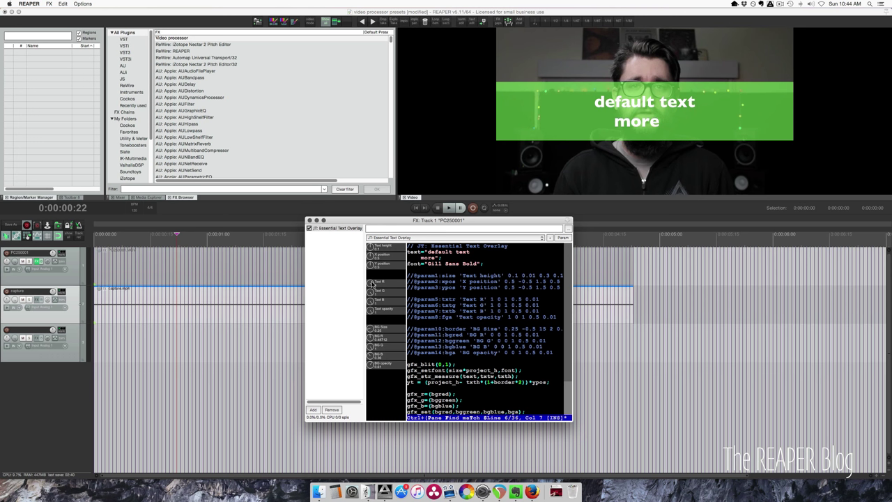
{"action": "left_click_drag", "start_coordinate": [374, 286], "coordinate": [370, 297]}
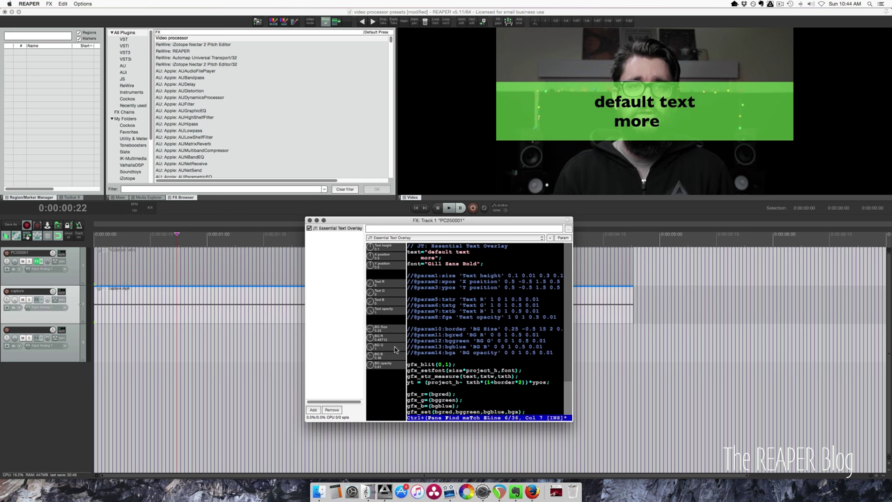
Step: Set the overlay's background size to 4 and its opacity to 0, and make the text white with red, green and blue at 1
{"action": "left_click_drag", "start_coordinate": [376, 316], "coordinate": [376, 352]}
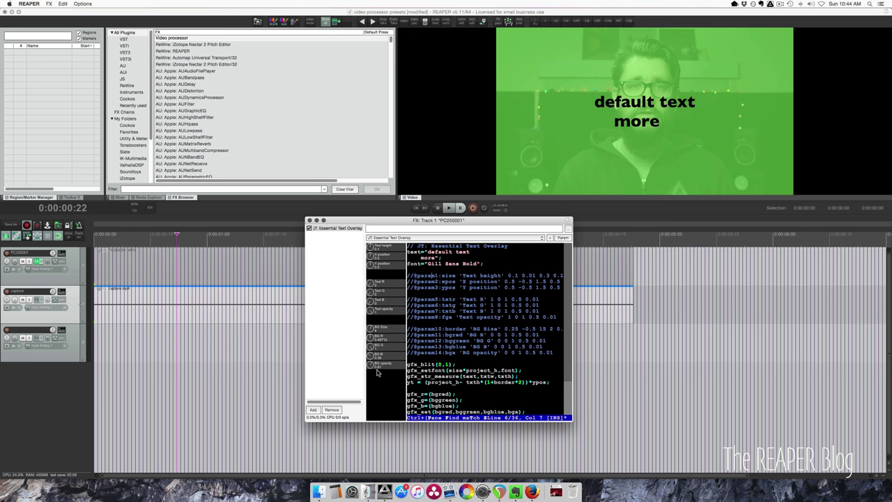
{"action": "left_click_drag", "start_coordinate": [371, 365], "coordinate": [380, 421]}
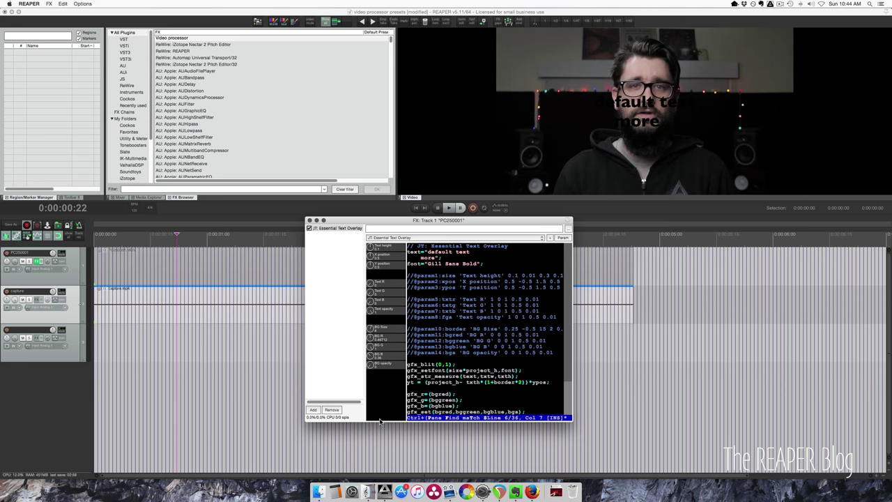
{"action": "left_click_drag", "start_coordinate": [373, 302], "coordinate": [375, 229]}
{"action": "left_click_drag", "start_coordinate": [372, 283], "coordinate": [377, 238]}
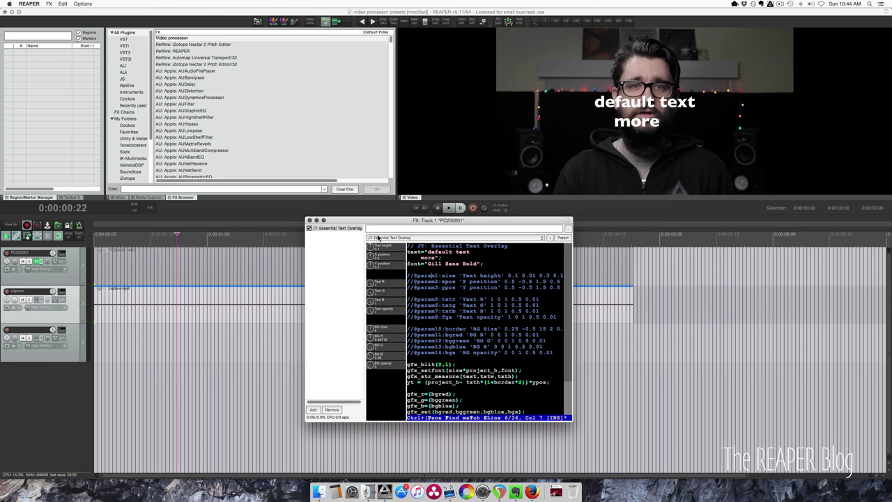
Step: Make the overlay background a fully opaque pinkish red with red at 1, green at 0 and opacity at 1
{"action": "left_click_drag", "start_coordinate": [372, 364], "coordinate": [376, 301]}
{"action": "left_click_drag", "start_coordinate": [370, 339], "coordinate": [376, 300]}
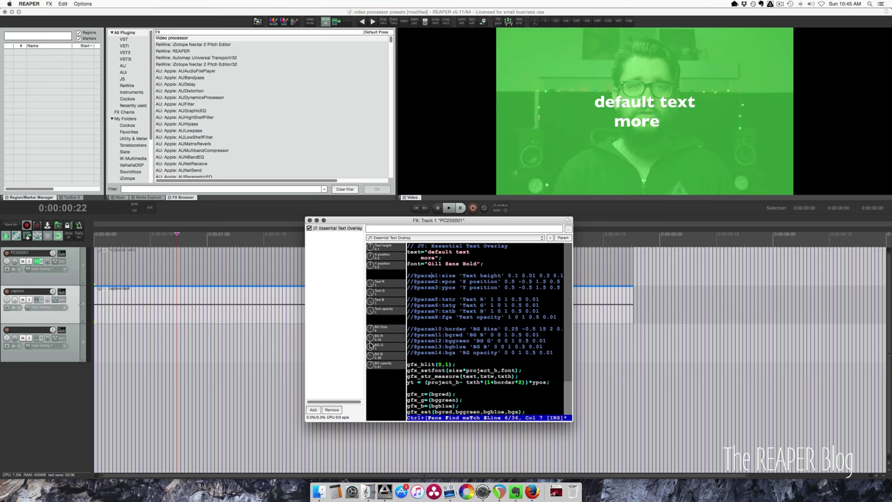
{"action": "left_click_drag", "start_coordinate": [371, 347], "coordinate": [378, 395]}
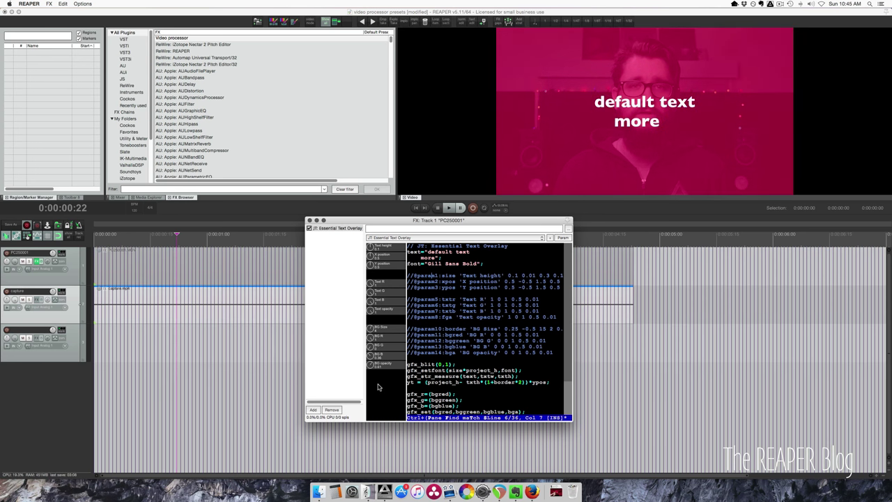
{"action": "left_click_drag", "start_coordinate": [372, 364], "coordinate": [417, 240]}
Step: Load the JT: Essential Solid Color preset and mix a purple with red at 0.52 and blue at 0.77
{"action": "left_click", "coordinate": [417, 240]}
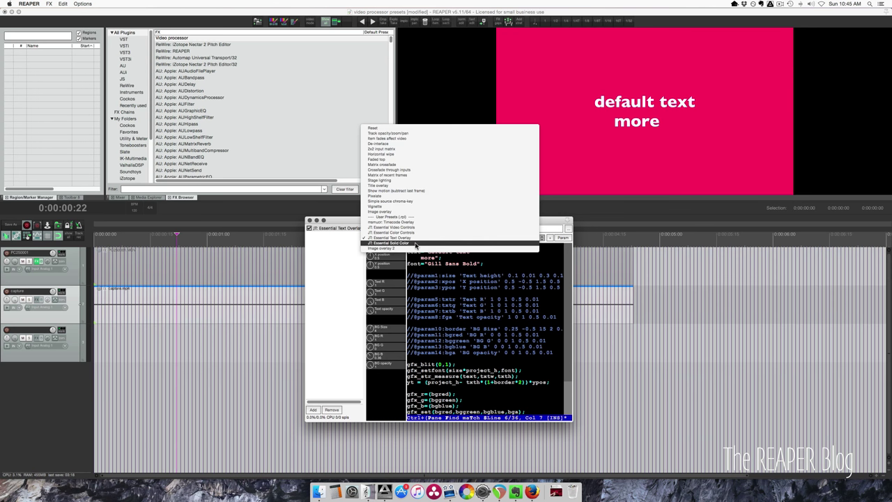
{"action": "left_click", "coordinate": [417, 244]}
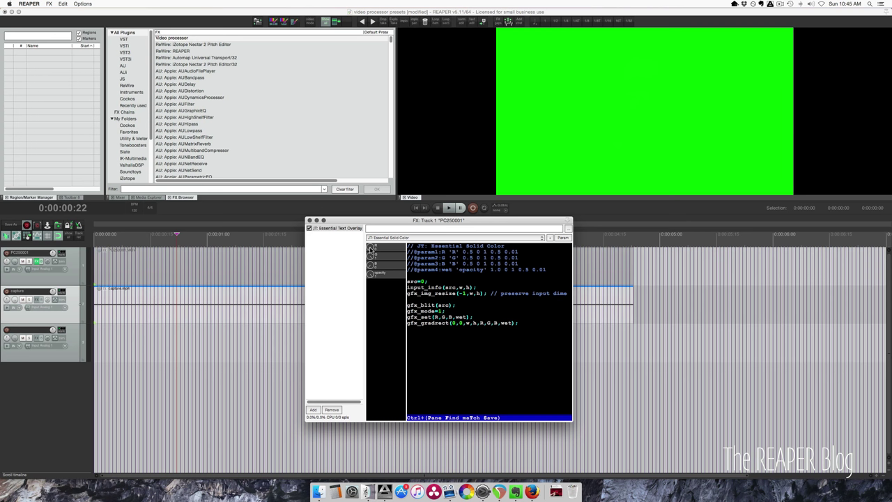
{"action": "mouse_move", "coordinate": [371, 247]}
{"action": "left_mouse_down"}
{"action": "mouse_move", "coordinate": [372, 232]}
{"action": "mouse_move", "coordinate": [373, 283]}
{"action": "mouse_move", "coordinate": [378, 243]}
{"action": "left_mouse_up"}
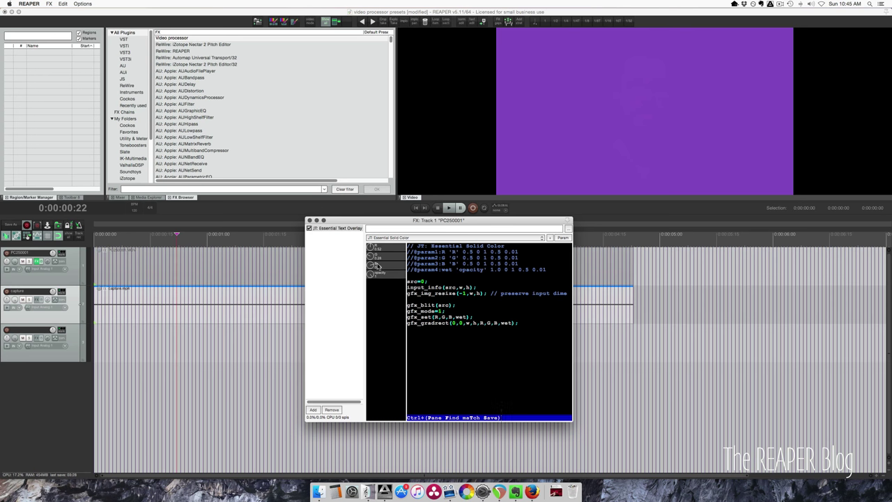
{"action": "left_click_drag", "start_coordinate": [371, 289], "coordinate": [394, 281]}
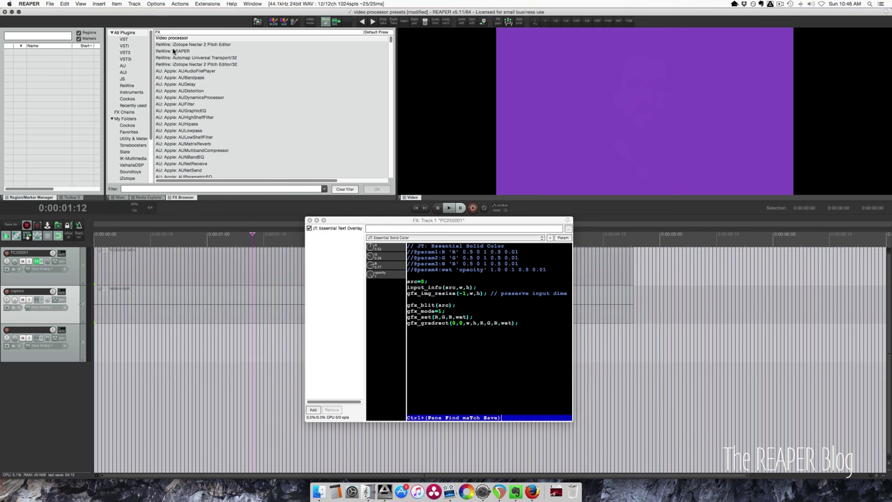
Step: Open builtin_video_processor.ini from the presets folder inside the REAPER resource path
{"action": "left_click", "coordinate": [155, 4]}
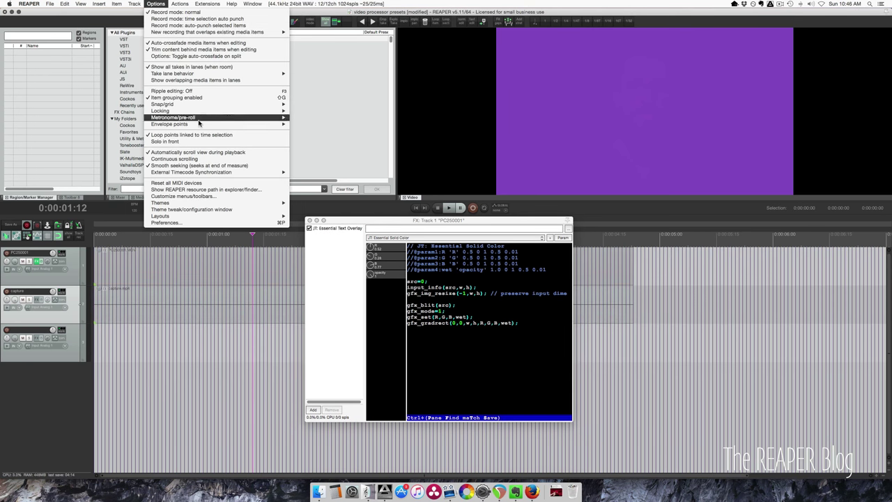
{"action": "left_click", "coordinate": [224, 190]}
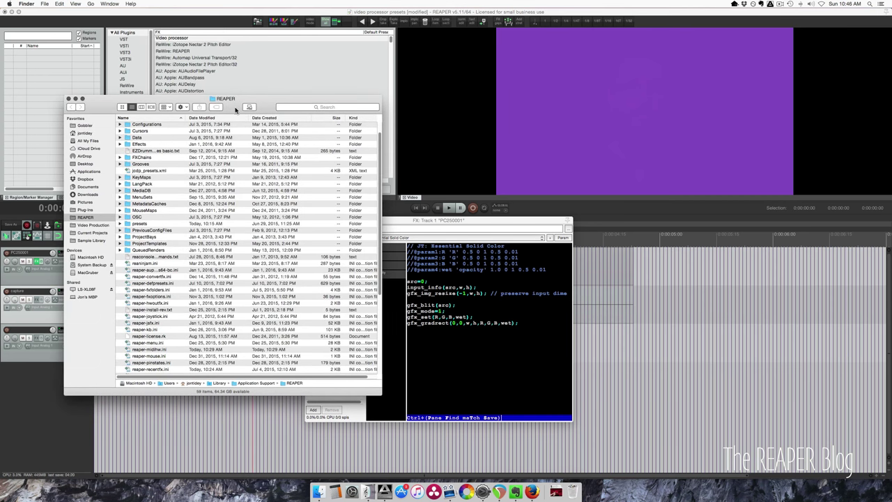
{"action": "left_click_drag", "start_coordinate": [235, 108], "coordinate": [252, 97]}
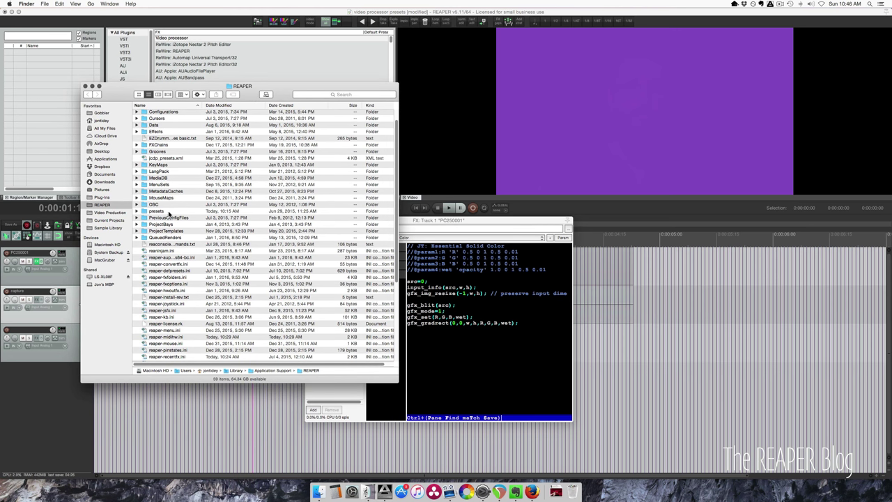
{"action": "double_click", "coordinate": [168, 211]}
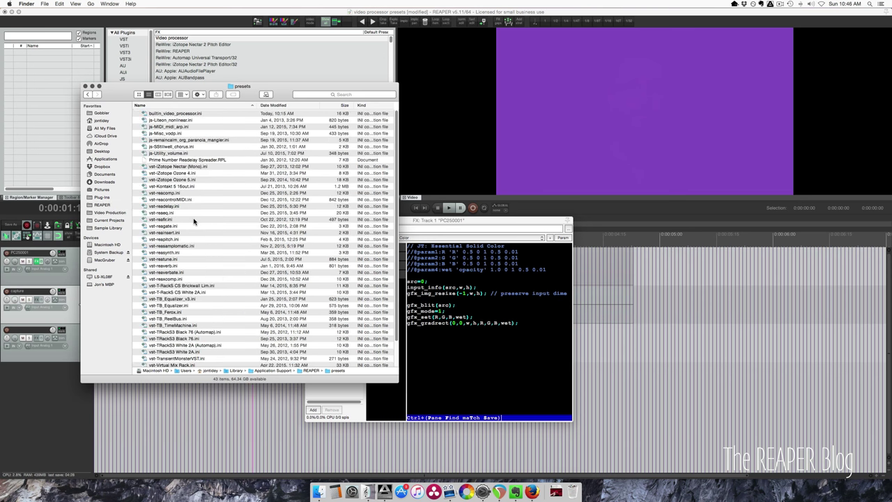
{"action": "left_click", "coordinate": [211, 114]}
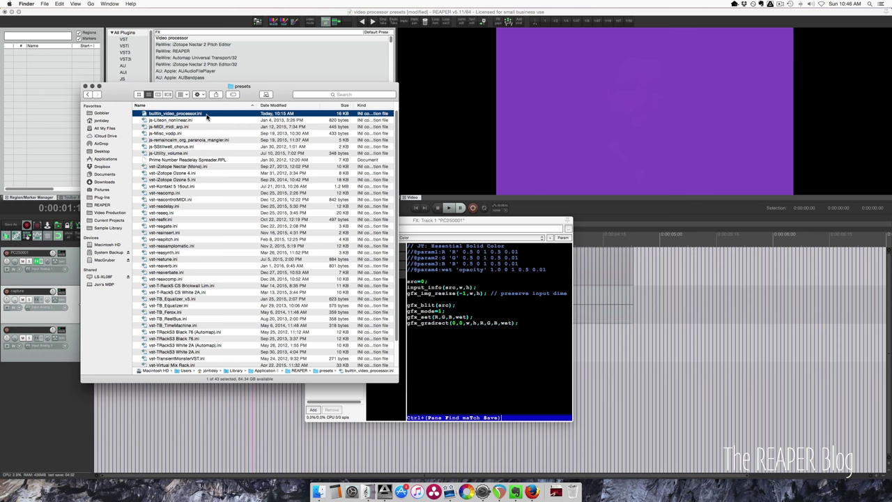
{"action": "double_click", "coordinate": [207, 115]}
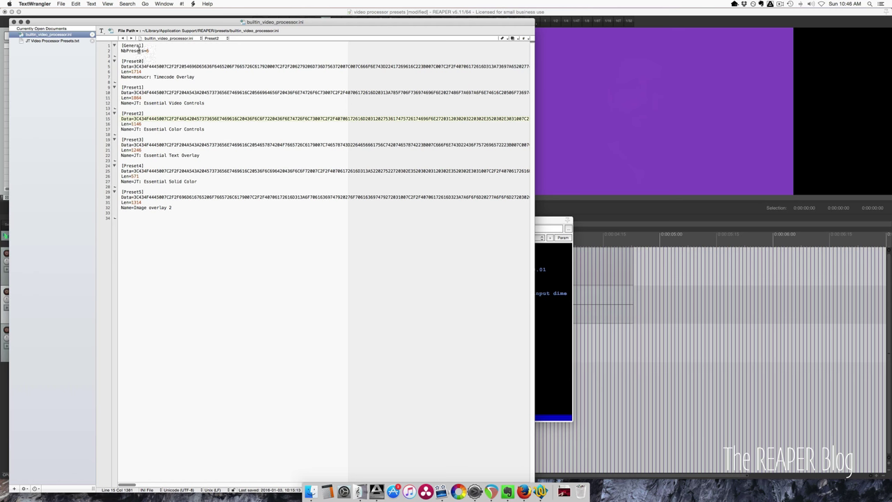
Step: Examine the NbPresets value, the preset numbering and the last preset block in builtin_video_processor.ini
{"action": "left_click", "coordinate": [153, 50]}
{"action": "left_click", "coordinate": [177, 213]}
{"action": "left_click_drag", "start_coordinate": [136, 60], "coordinate": [145, 62]}
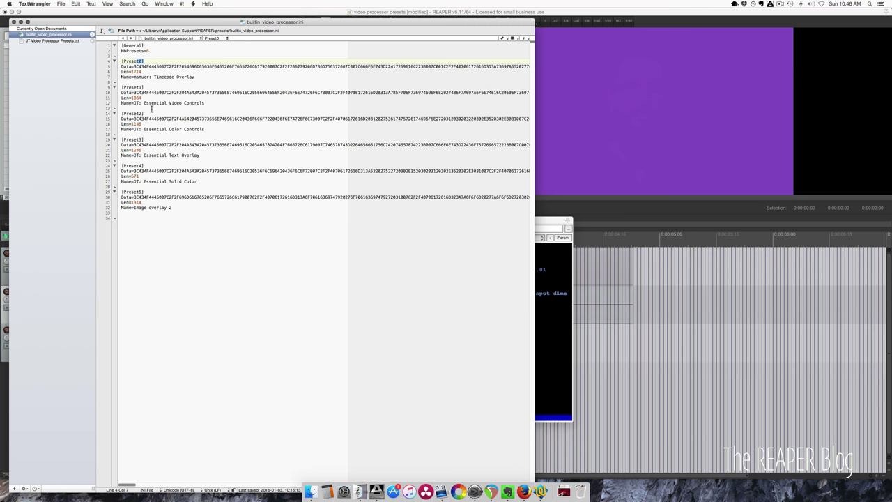
{"action": "left_click", "coordinate": [179, 225]}
{"action": "left_click_drag", "start_coordinate": [194, 215], "coordinate": [127, 188]}
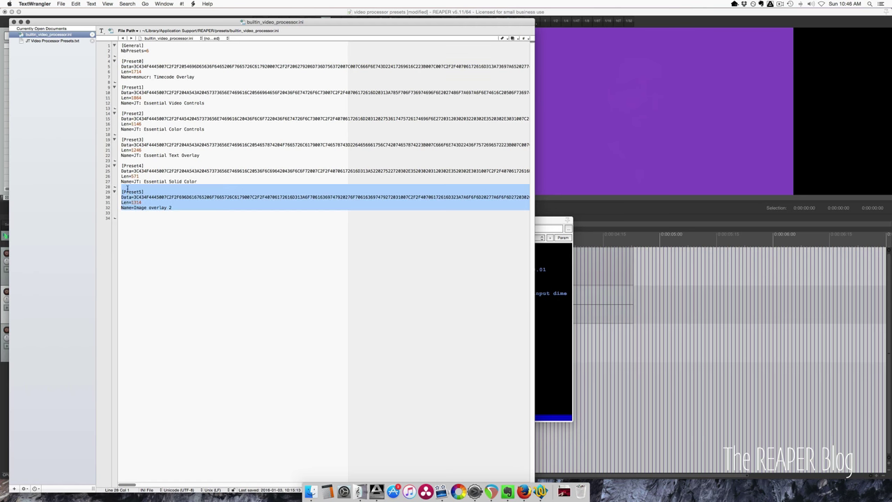
{"action": "left_click", "coordinate": [169, 220]}
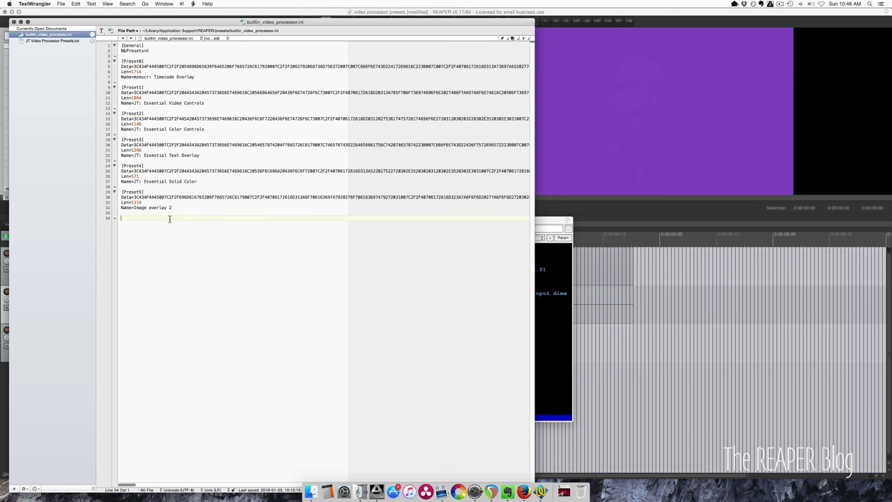
Step: Open JT Video Processor Presets.txt from the Desktop in Finder and highlight its installation instructions to read them
{"action": "left_click", "coordinate": [310, 492]}
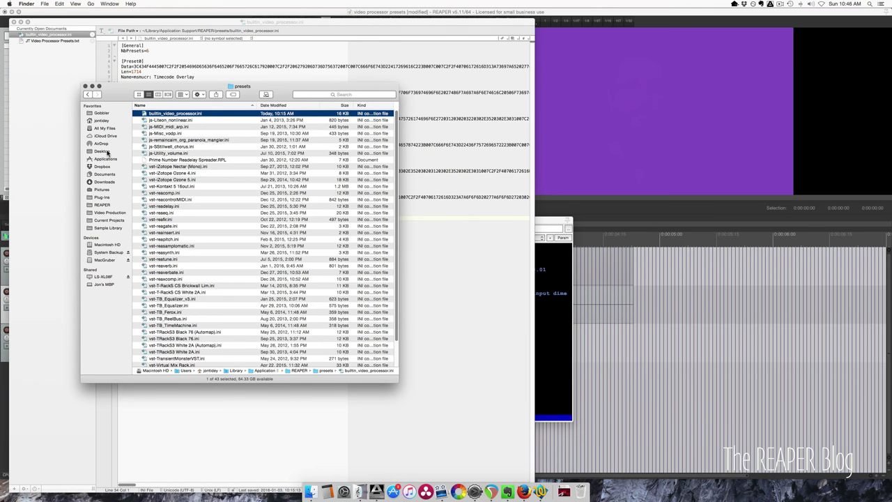
{"action": "left_click", "coordinate": [101, 151]}
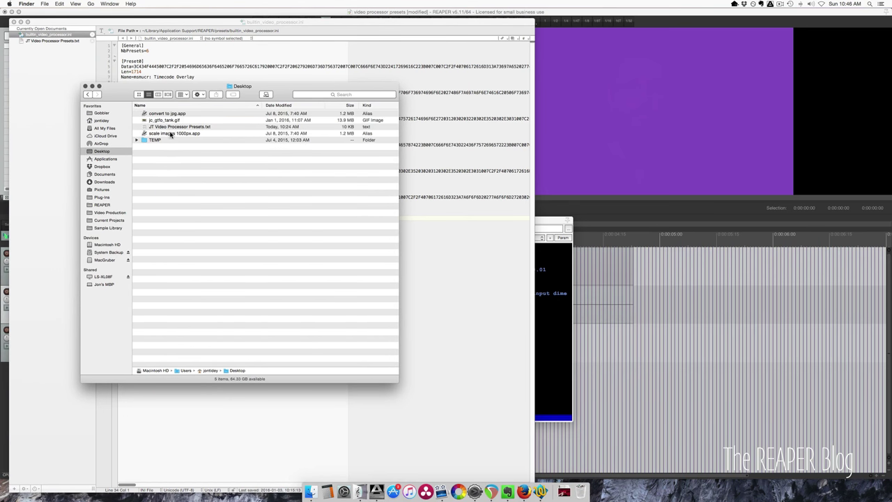
{"action": "double_click", "coordinate": [173, 128]}
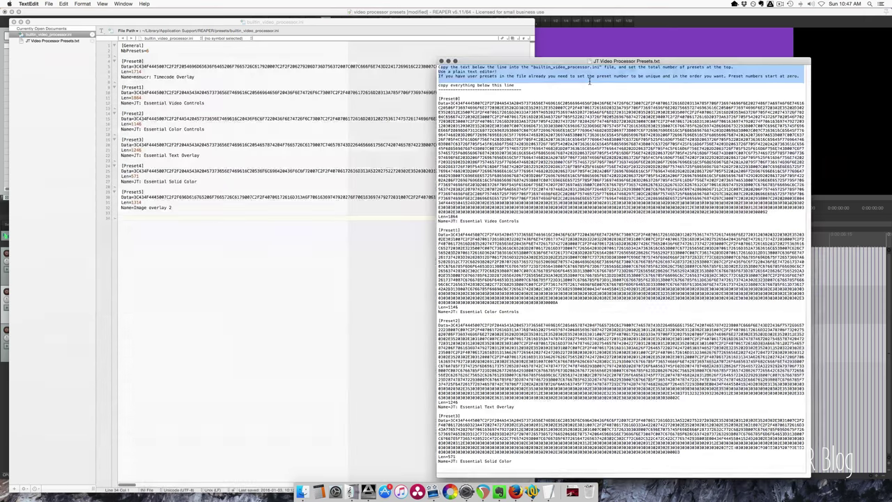
{"action": "left_click_drag", "start_coordinate": [176, 65], "coordinate": [529, 61]}
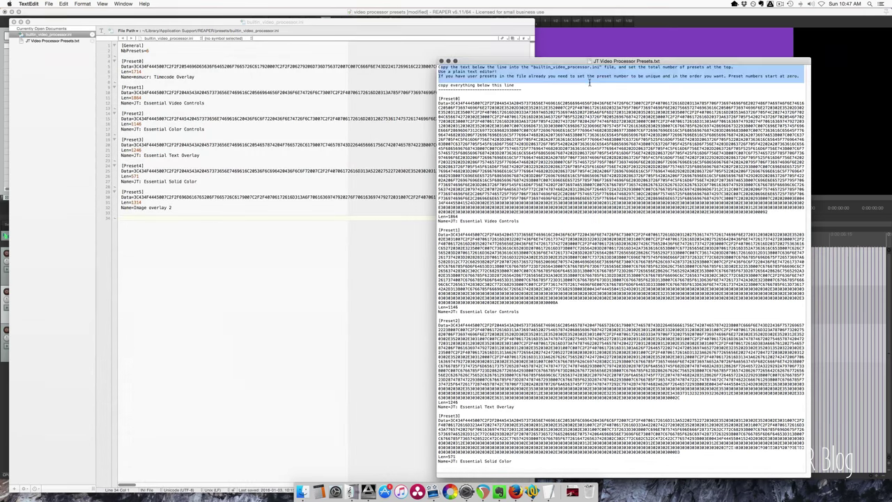
{"action": "left_click", "coordinate": [589, 83]}
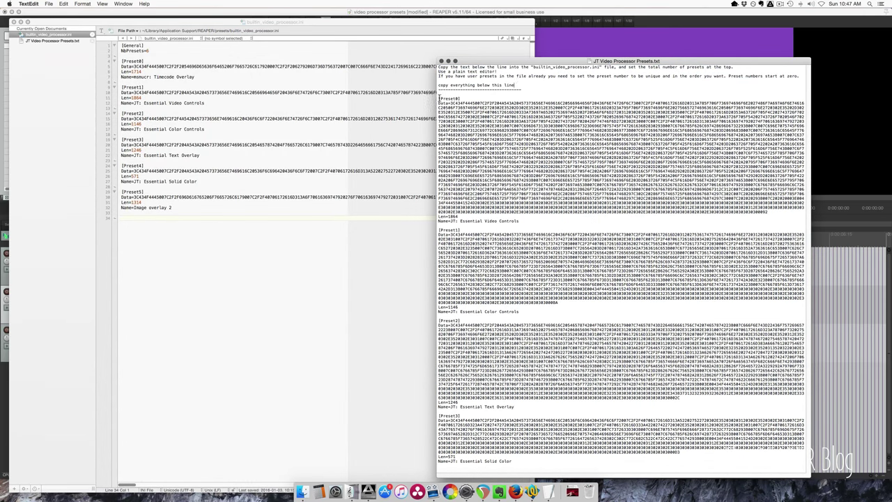
Step: Select all preset blocks below the line in the text file and check where they belong in builtin_video_processor.ini
{"action": "left_click_drag", "start_coordinate": [439, 98], "coordinate": [513, 462]}
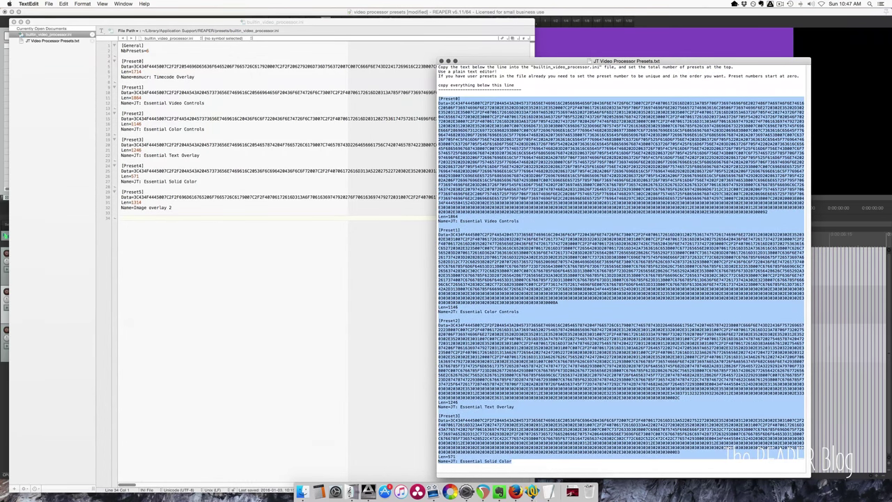
{"action": "left_click", "coordinate": [138, 291]}
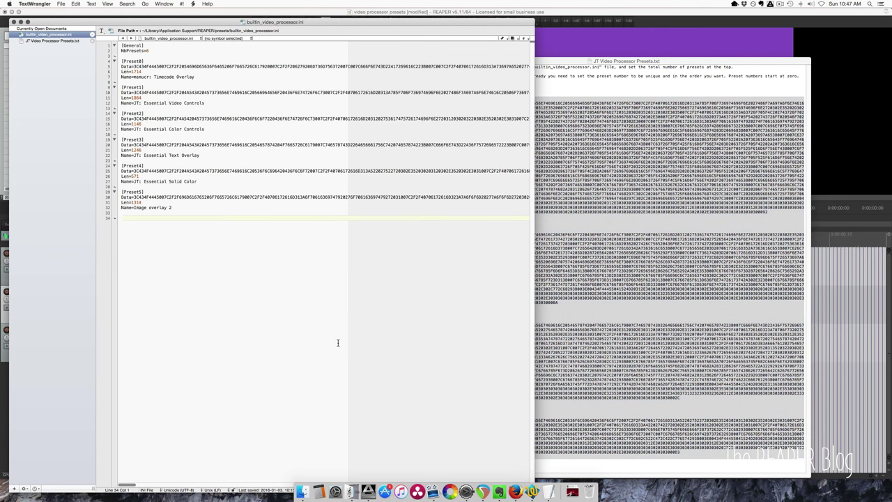
{"action": "left_click", "coordinate": [608, 320]}
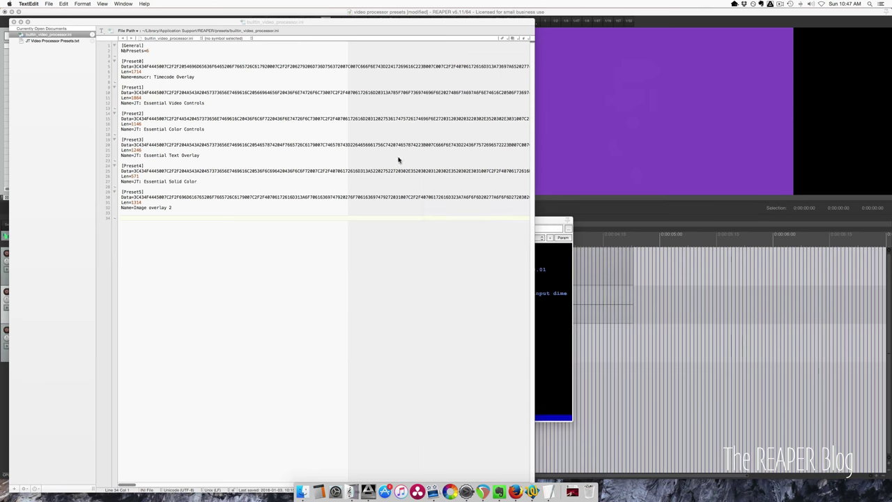
Step: Close the presets text file and builtin_video_processor.ini, and reposition the track's effect window in REAPER
{"action": "left_click", "coordinate": [442, 61]}
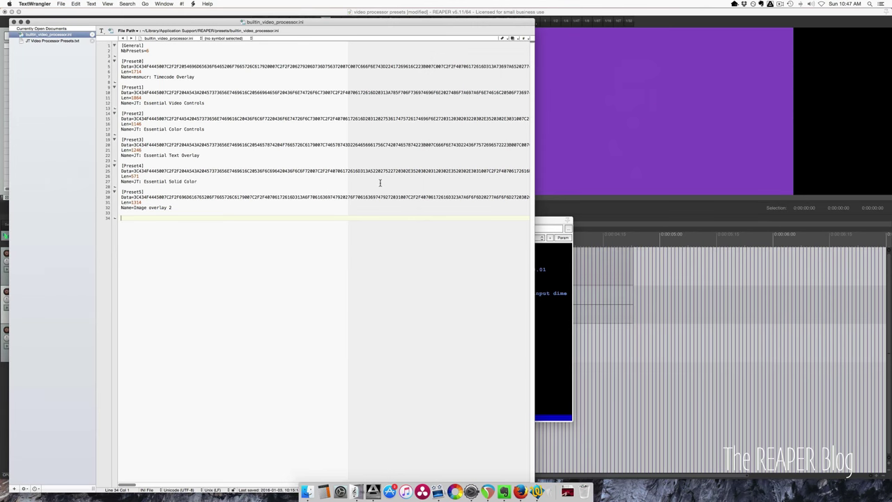
{"action": "key", "text": "super+w"}
{"action": "key", "text": "super+w"}
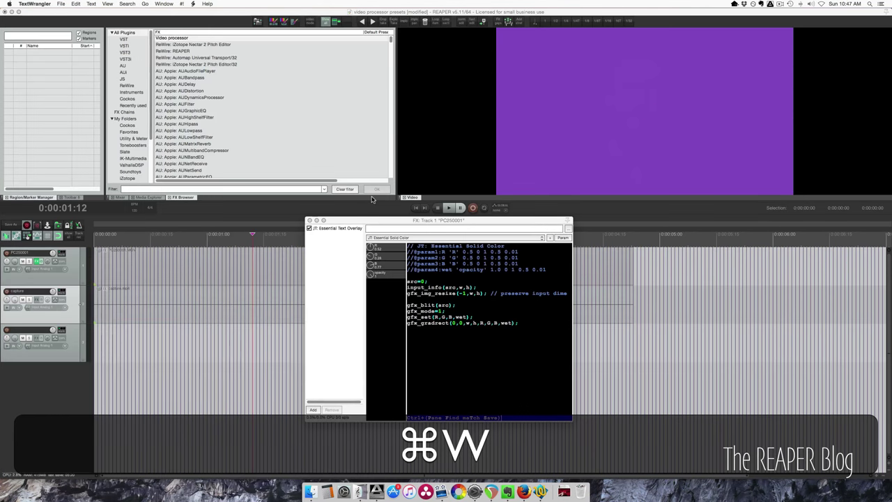
{"action": "left_click_drag", "start_coordinate": [353, 220], "coordinate": [279, 199]}
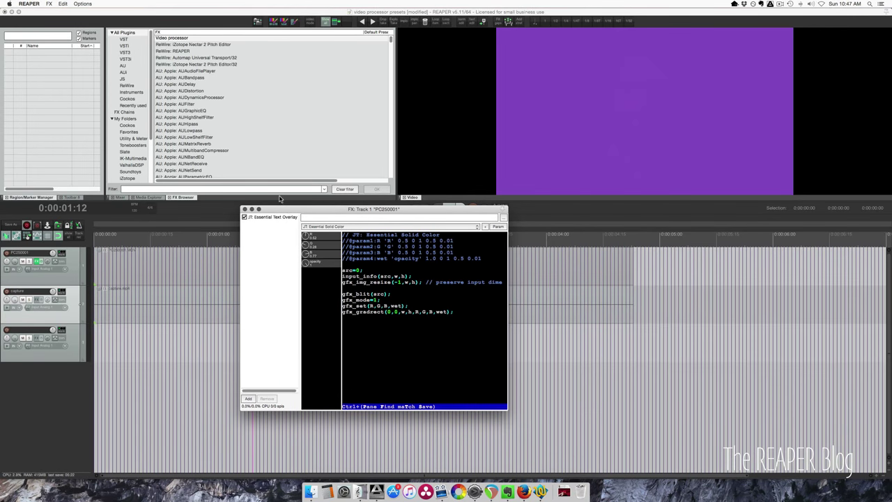